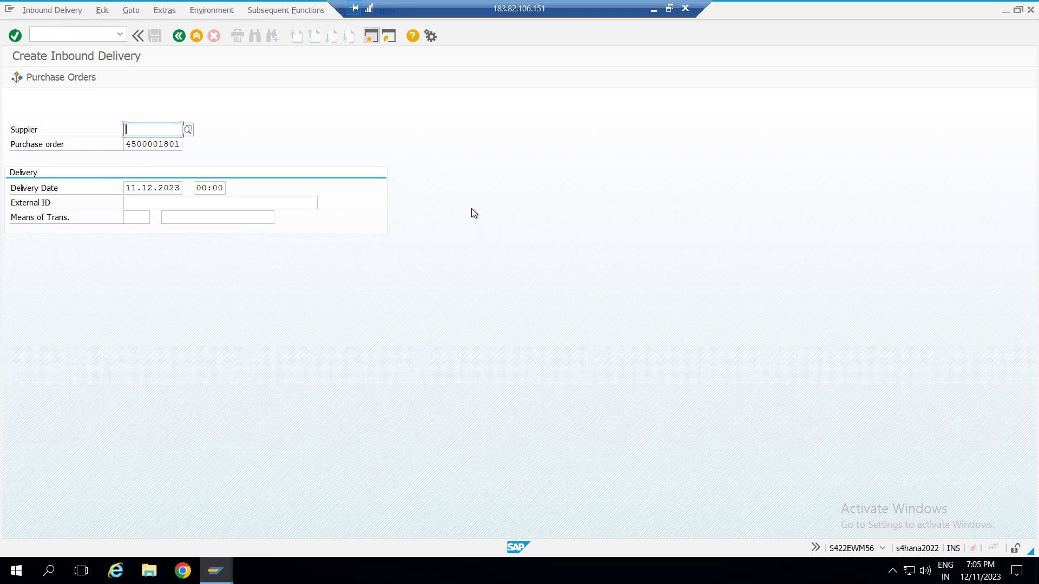
Step: Create an inbound delivery from the purchase order with storage location USVN and delivery quantity 100, and save it
{"action": "left_click", "coordinate": [154, 144]}
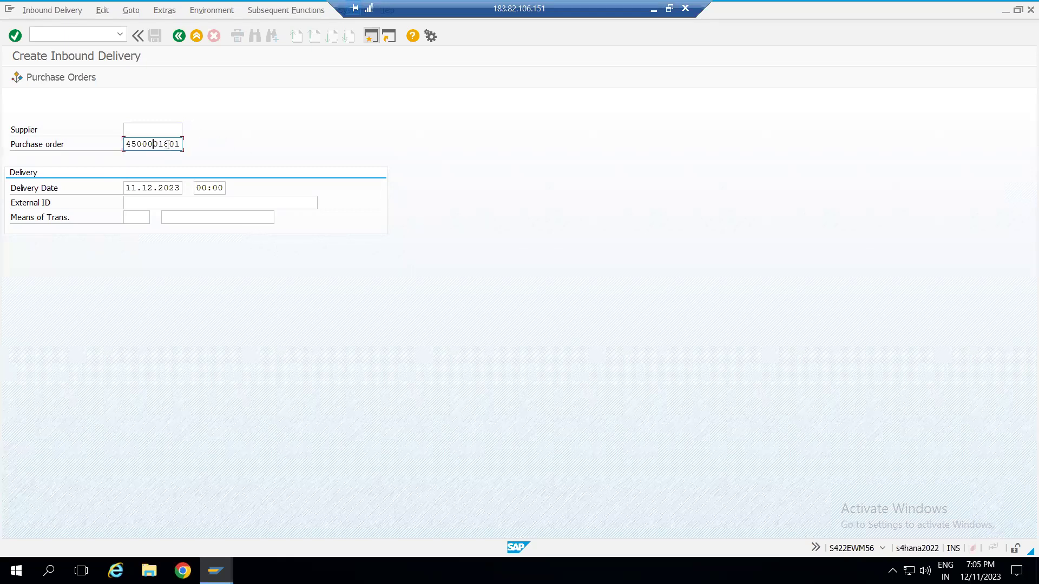
{"action": "key", "text": "Return"}
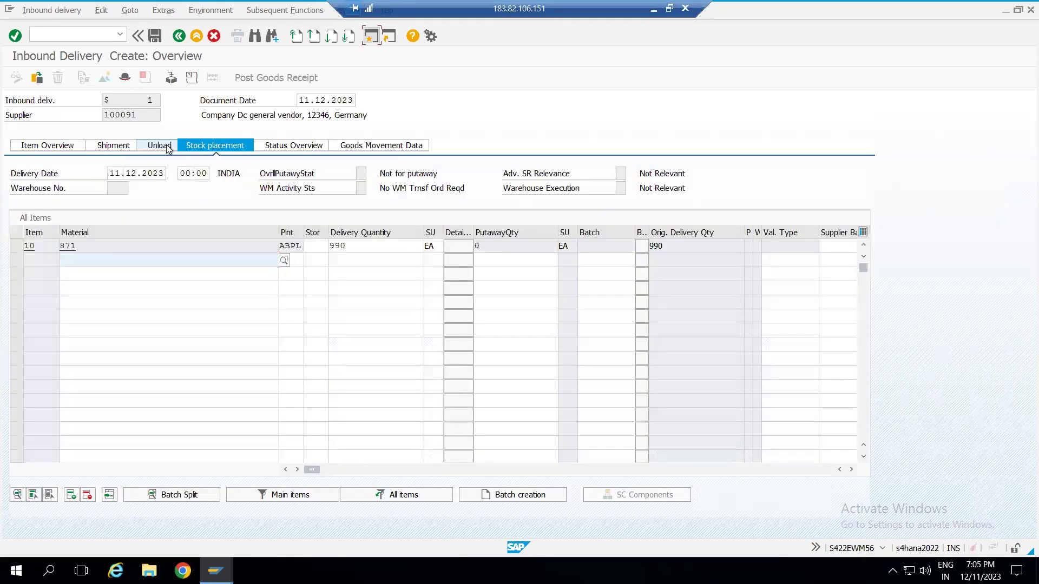
{"action": "left_click", "coordinate": [319, 249]}
{"action": "type", "text": "USVN"}
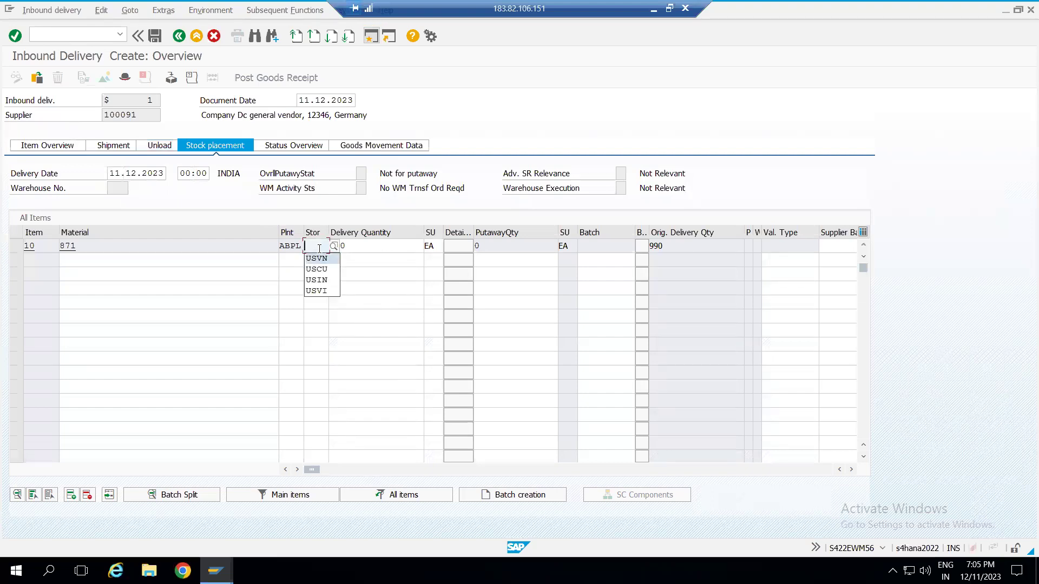
{"action": "key", "text": "Tab"}
{"action": "type", "text": "10"}
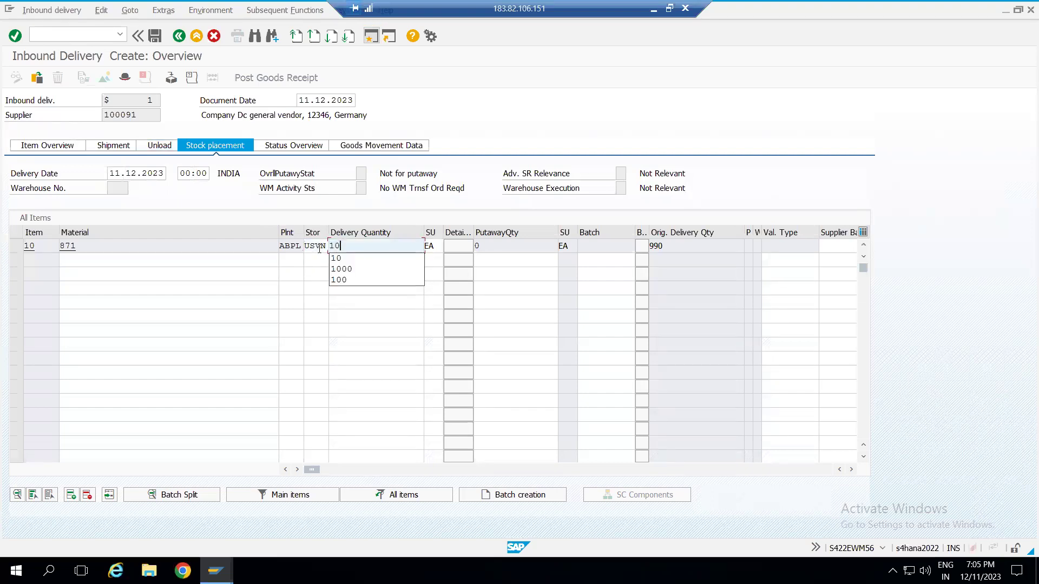
{"action": "type", "text": "0"}
{"action": "key", "text": "Return"}
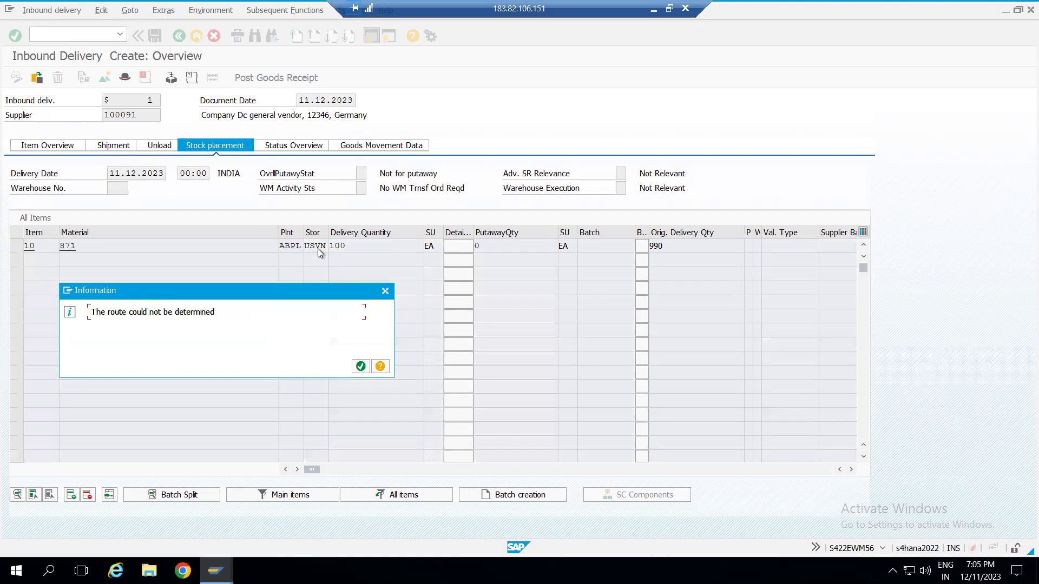
{"action": "key", "text": "Return"}
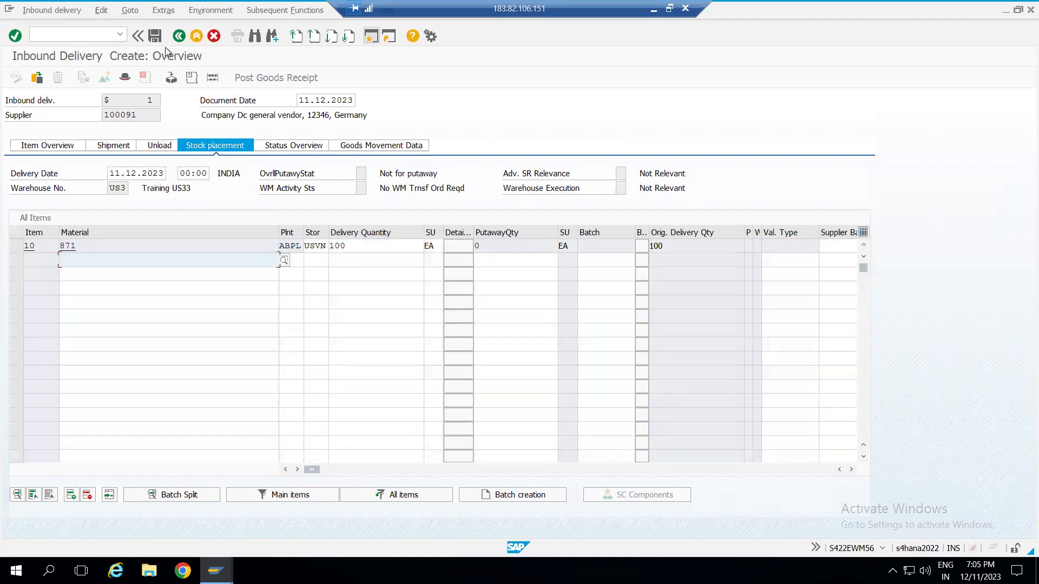
{"action": "left_click", "coordinate": [160, 38]}
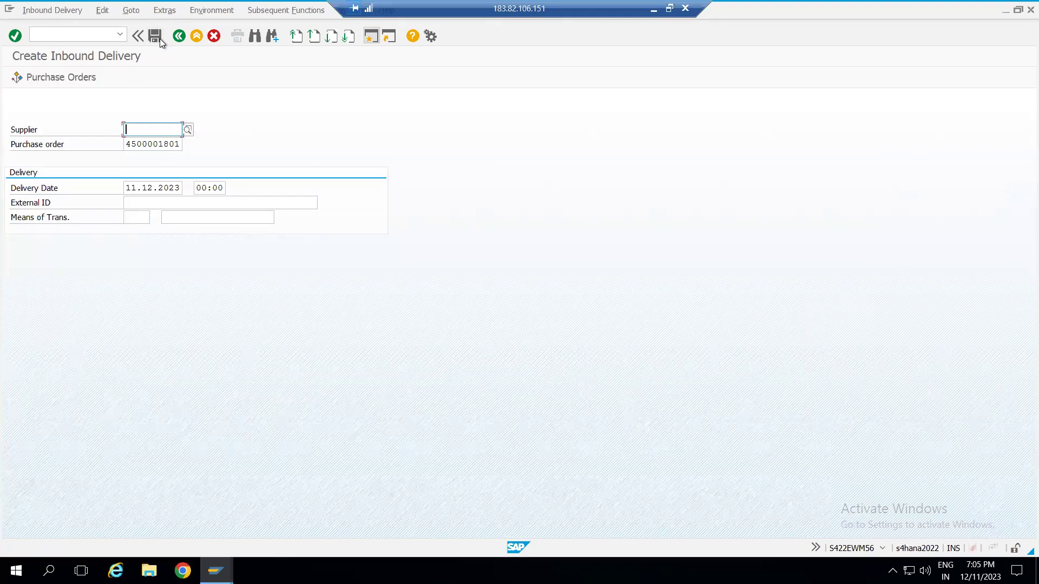
{"action": "left_click", "coordinate": [60, 12]}
{"action": "left_click", "coordinate": [53, 72]}
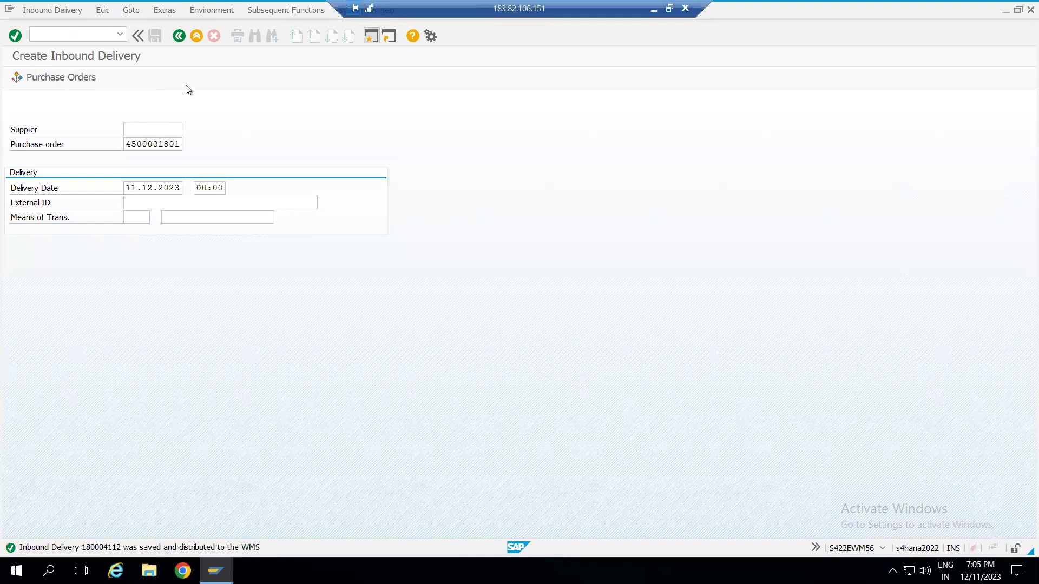
Step: Open transaction /n/scwm/prdi in a new session and find the newly saved inbound delivery by its document number
{"action": "left_click", "coordinate": [371, 36]}
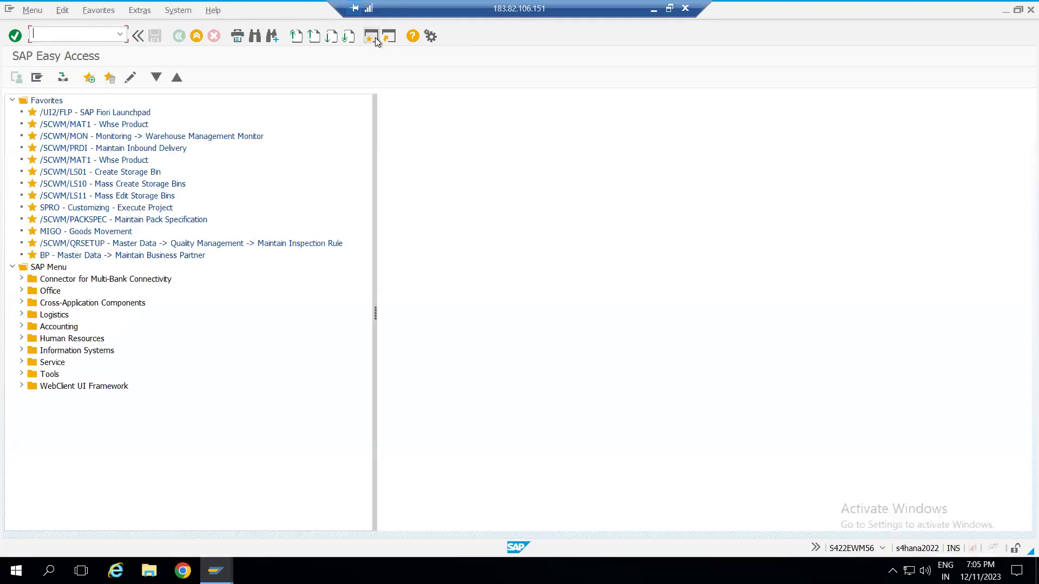
{"action": "type", "text": "/n/scwm/prdi"}
{"action": "key", "text": "Return"}
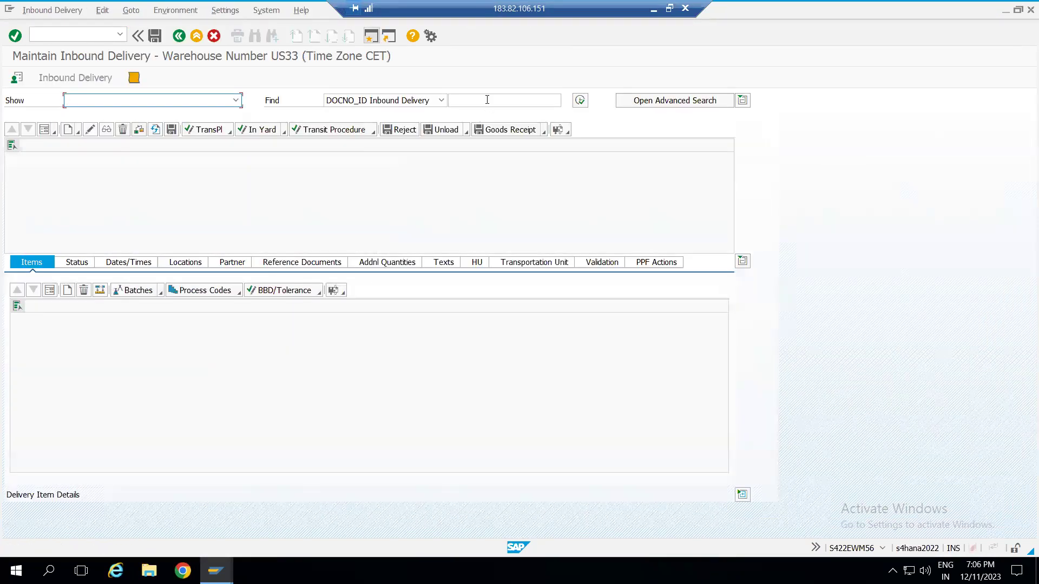
{"action": "left_click", "coordinate": [487, 100]}
{"action": "type", "text": "180004112"}
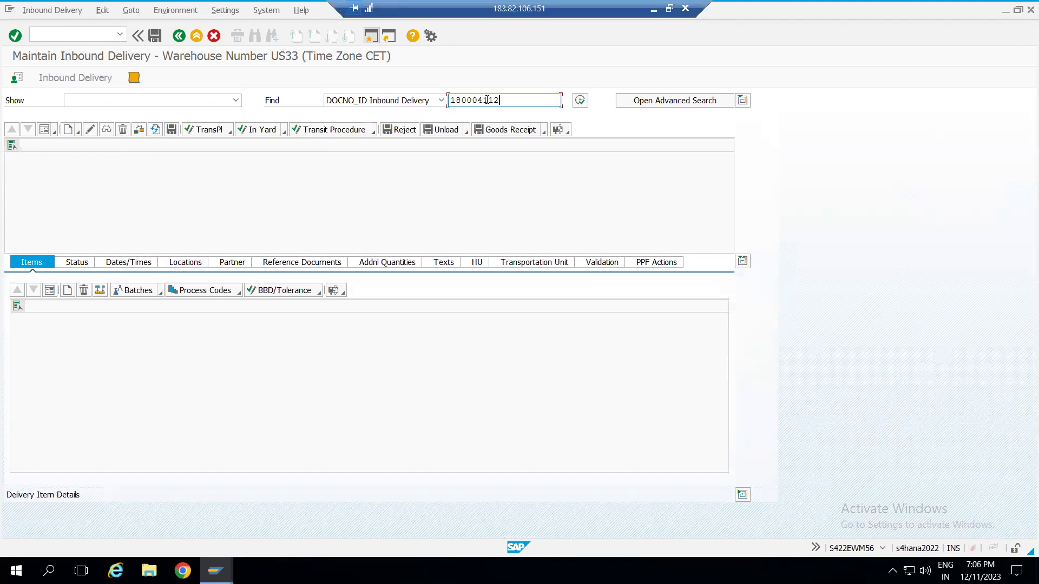
{"action": "left_click", "coordinate": [580, 101]}
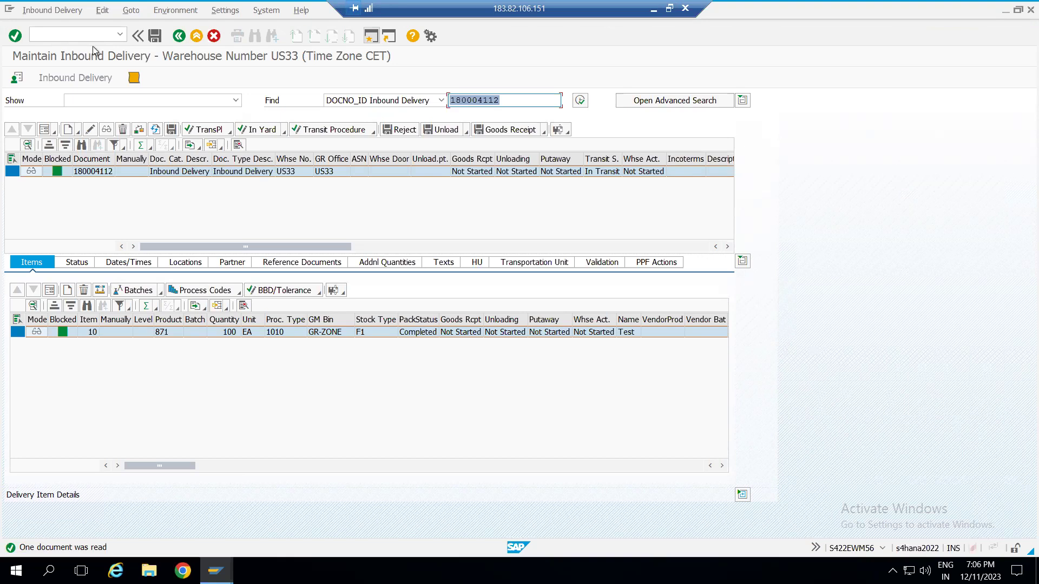
Step: Go to the delivery's follow-on Warehouse Task function and try to create and save the putaway task, declining to save despite errors
{"action": "left_click", "coordinate": [52, 11]}
{"action": "mouse_move", "coordinate": [70, 41]}
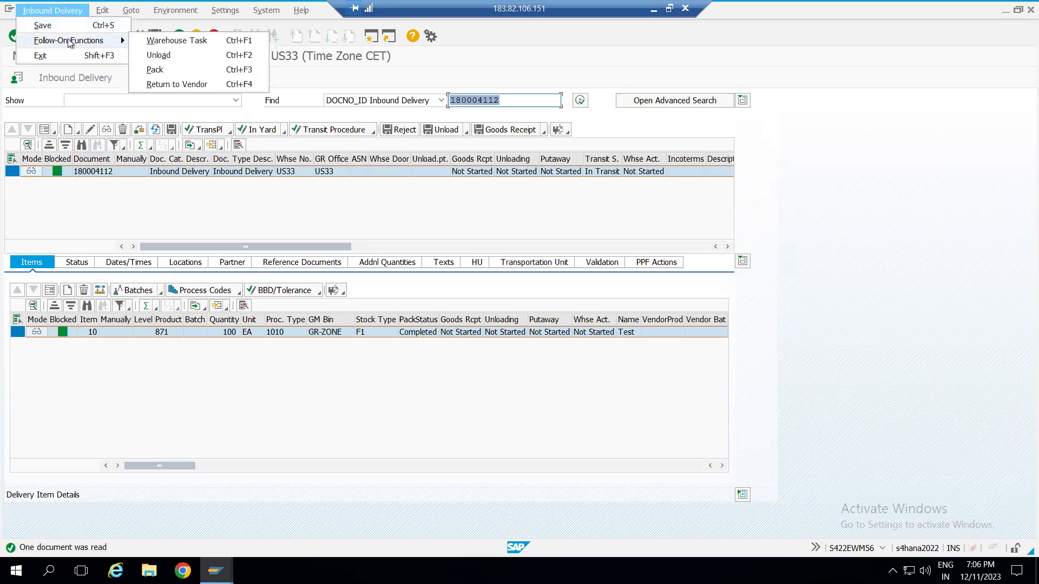
{"action": "left_click", "coordinate": [153, 45]}
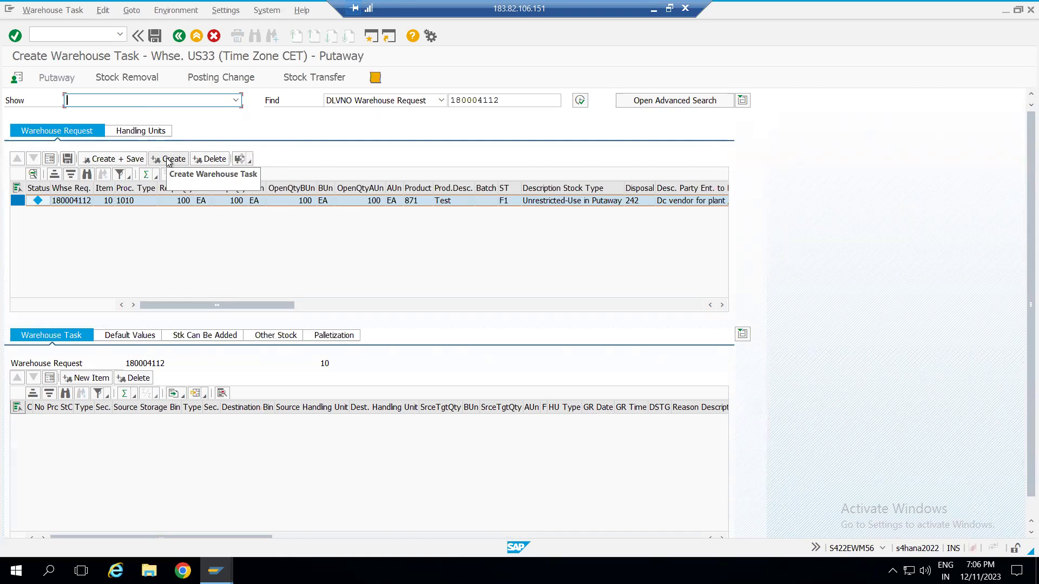
{"action": "left_click", "coordinate": [124, 159]}
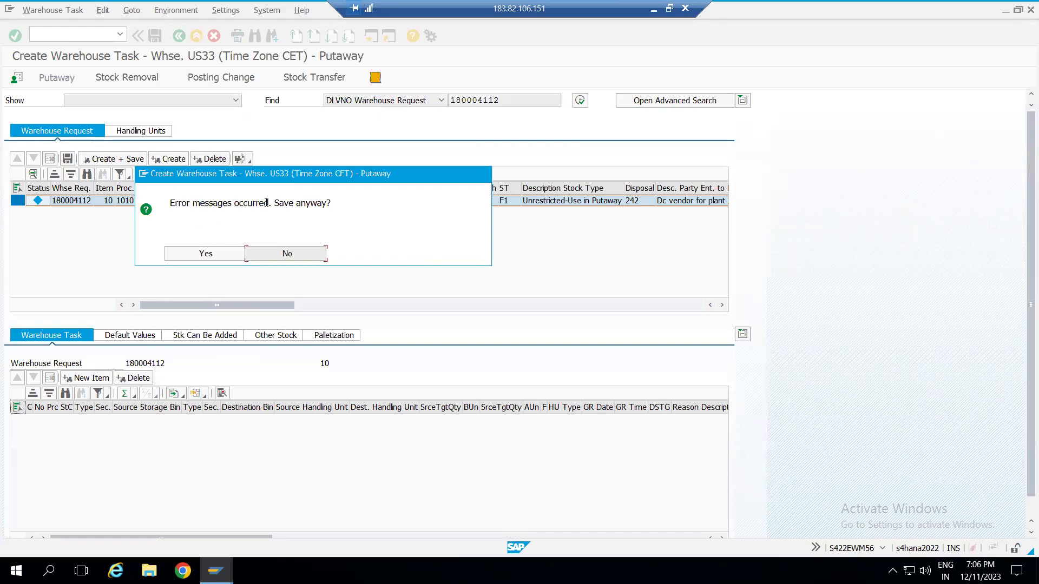
{"action": "left_click", "coordinate": [284, 254]}
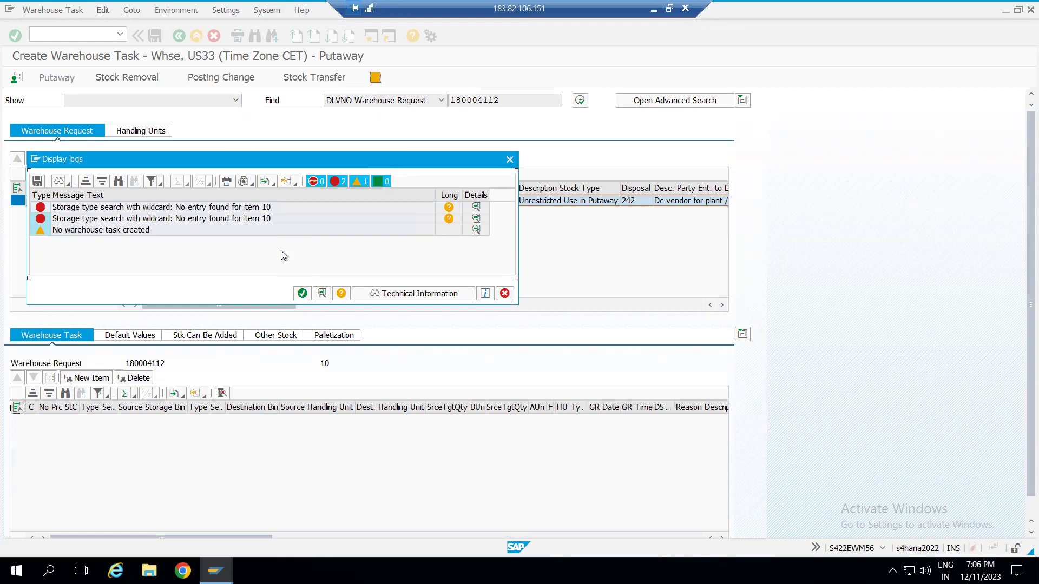
Step: Examine the error messages and the detailed determination log of the putaway task creation, and close both logs
{"action": "left_click_drag", "start_coordinate": [239, 165], "coordinate": [259, 221]}
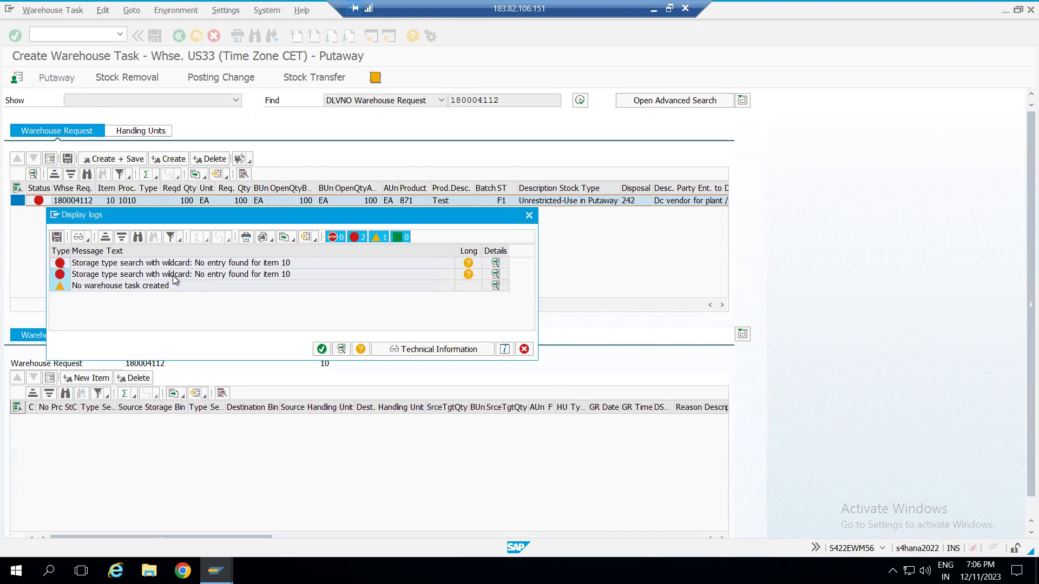
{"action": "left_click", "coordinate": [323, 349]}
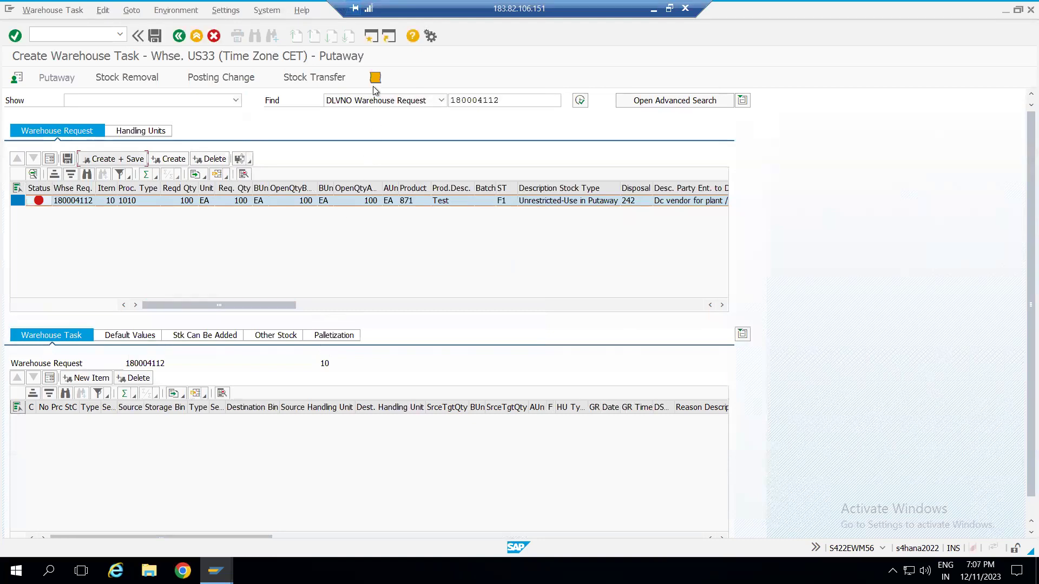
{"action": "left_click", "coordinate": [375, 79]}
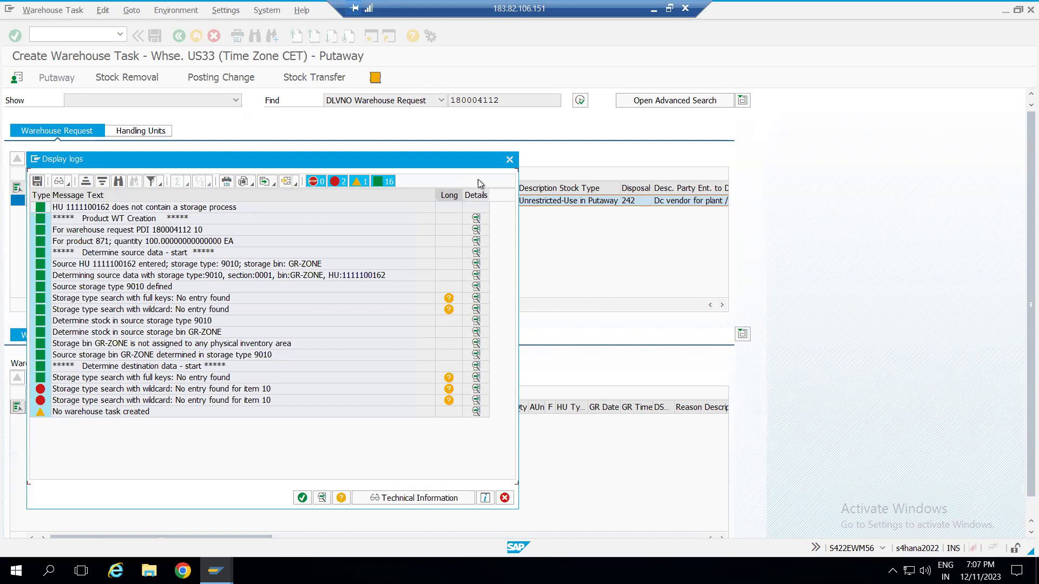
{"action": "left_click", "coordinate": [509, 160]}
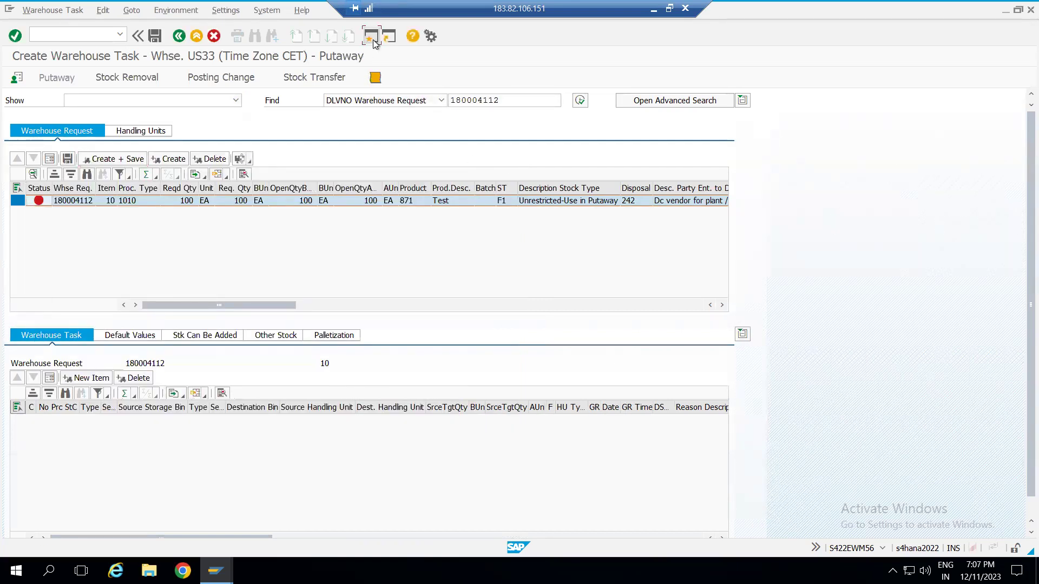
Step: Open transaction SPRO in a new session and display the SAP Reference IMG
{"action": "left_click", "coordinate": [372, 39]}
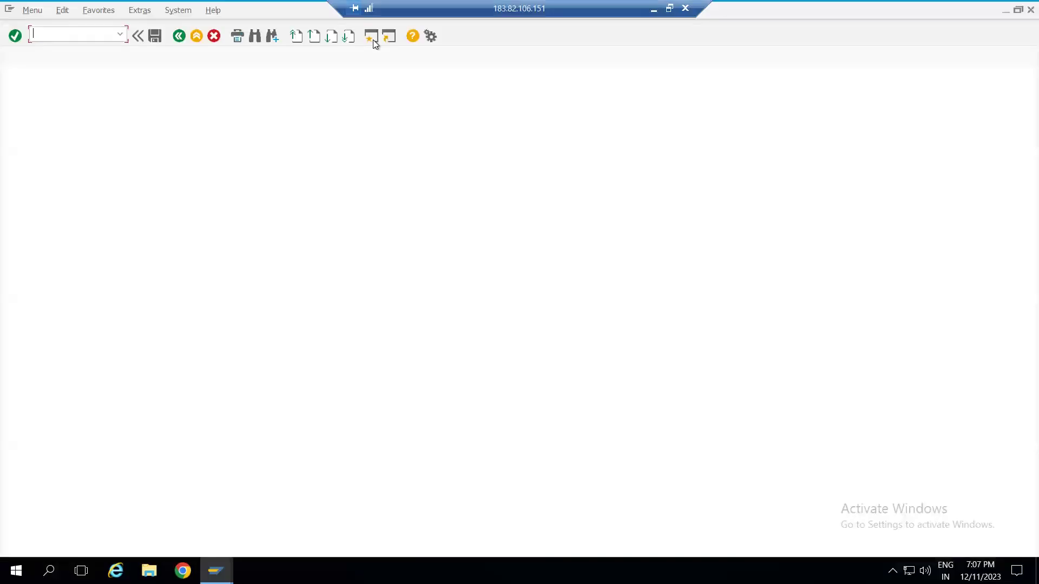
{"action": "type", "text": "spro"}
{"action": "key", "text": "Return"}
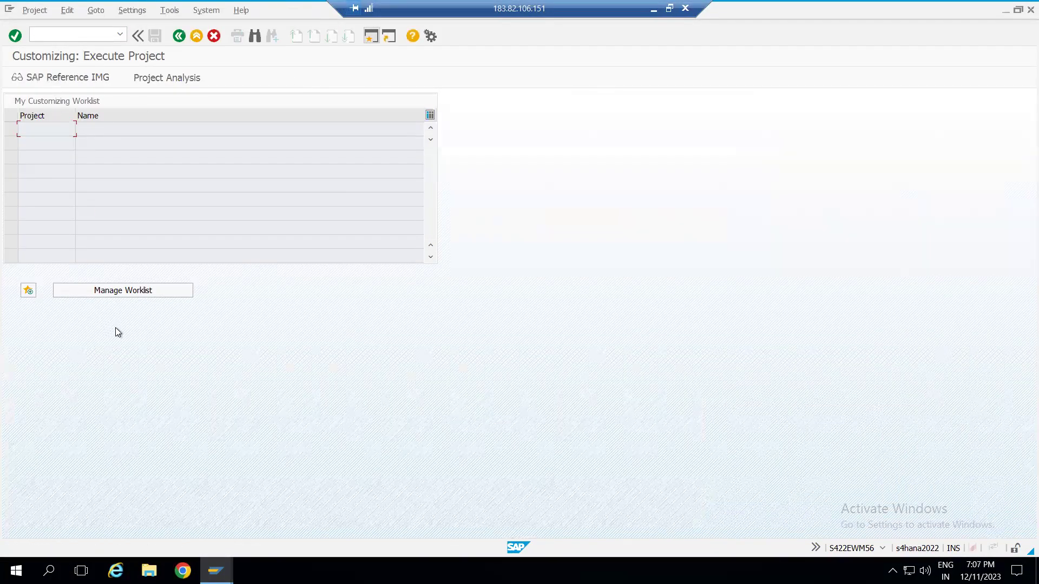
{"action": "key", "text": "F5"}
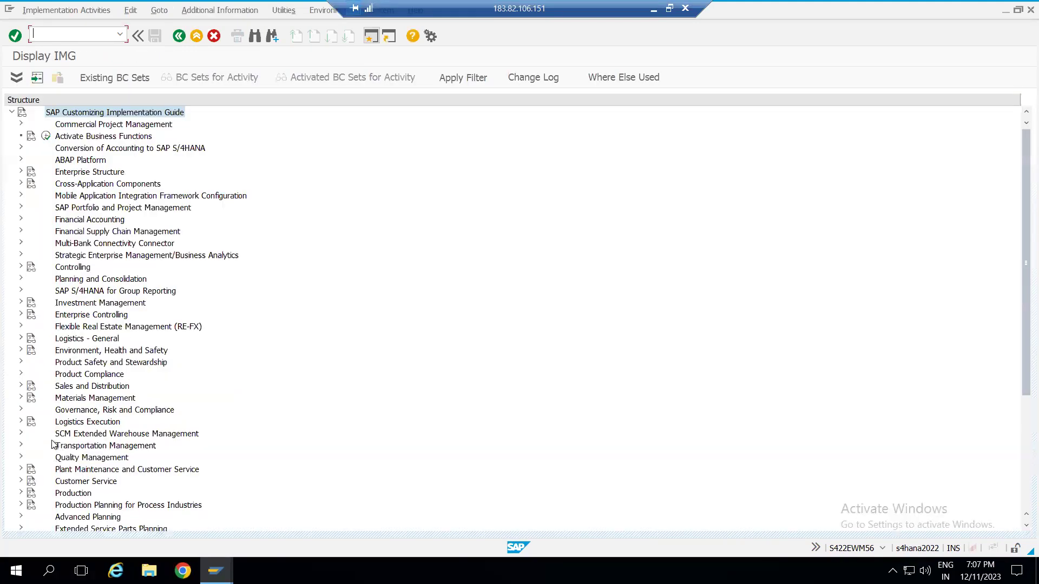
Step: In Extended Warehouse Management > Goods Receipt Process > Strategies > Storage Type Search, open Specify Storage Type Search Sequence for Putaway
{"action": "left_click", "coordinate": [22, 435]}
{"action": "left_click", "coordinate": [30, 446]}
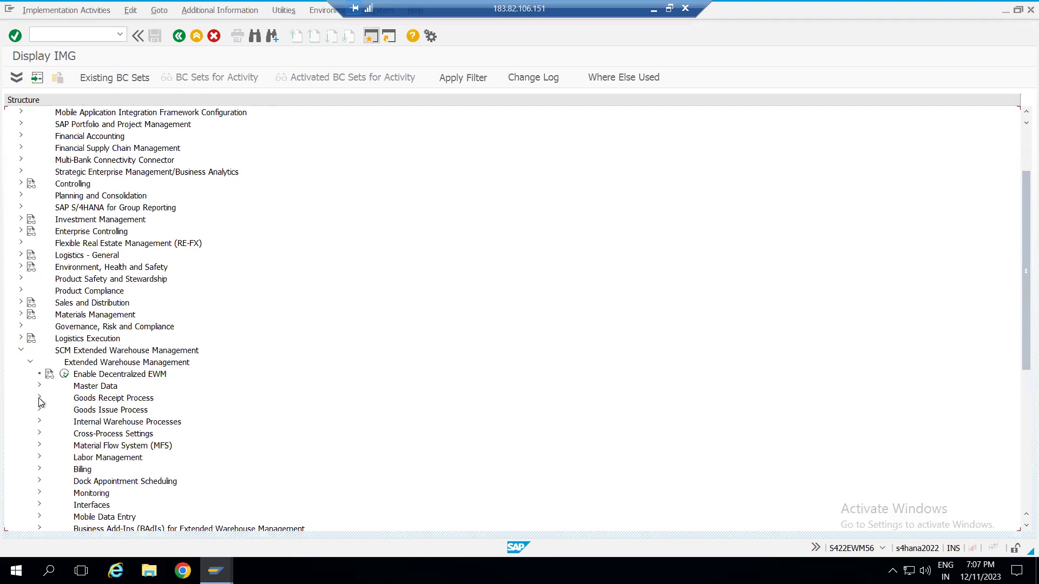
{"action": "left_click", "coordinate": [39, 401]}
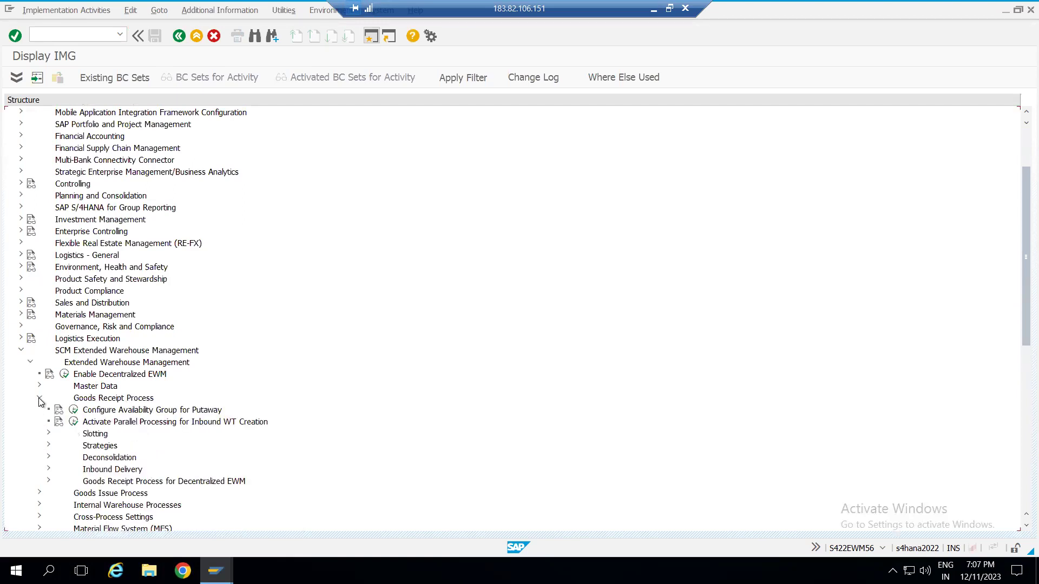
{"action": "left_click", "coordinate": [49, 446]}
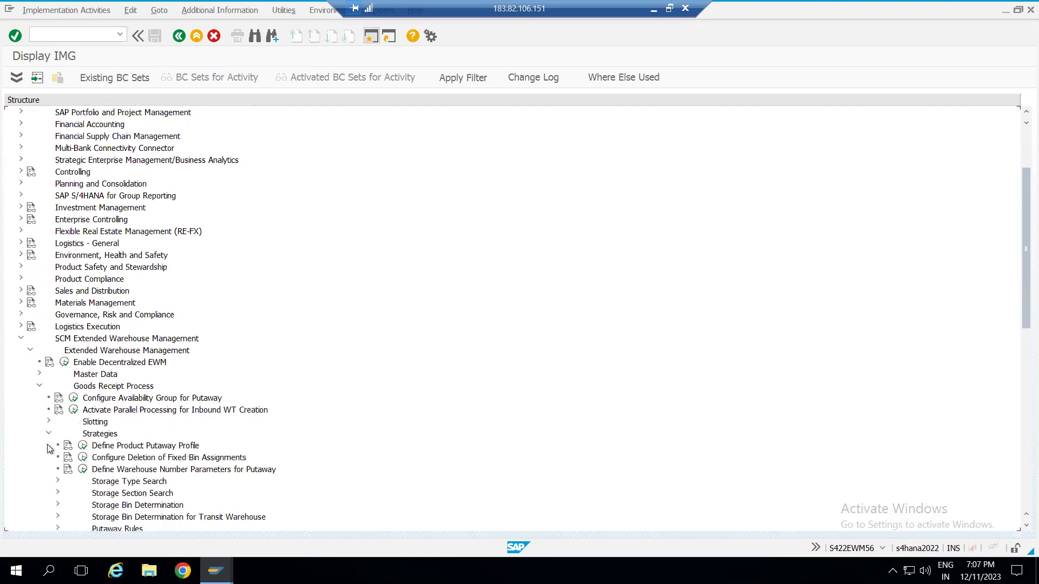
{"action": "left_click", "coordinate": [58, 482]}
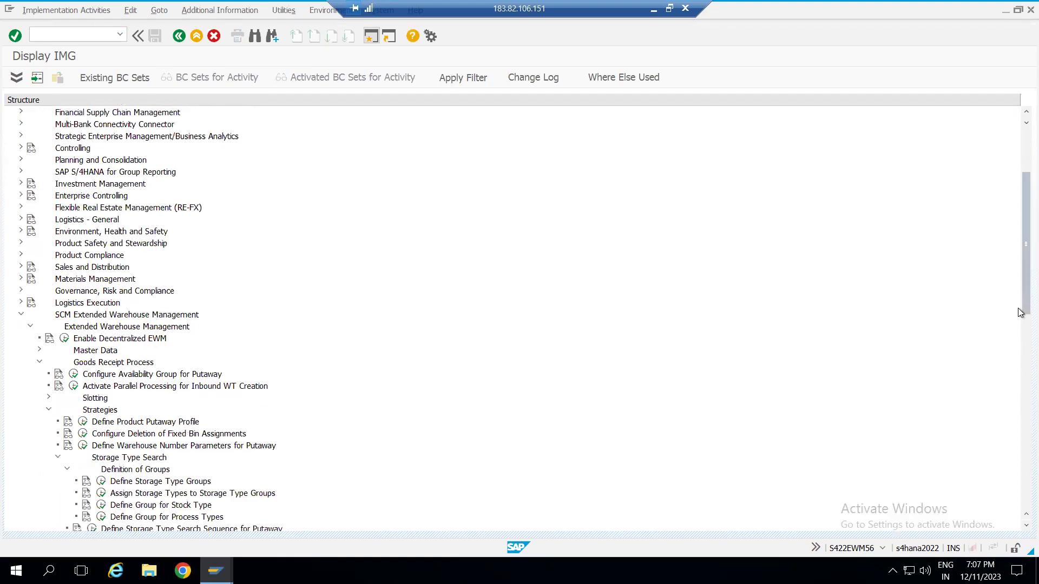
{"action": "left_click_drag", "start_coordinate": [1019, 298], "coordinate": [1020, 328]}
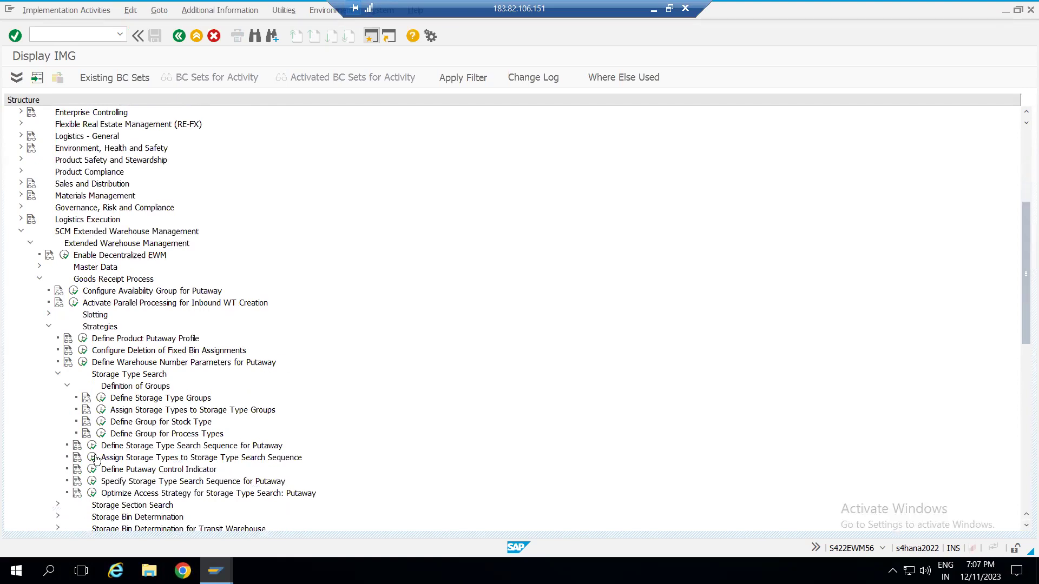
{"action": "left_click", "coordinate": [114, 484]}
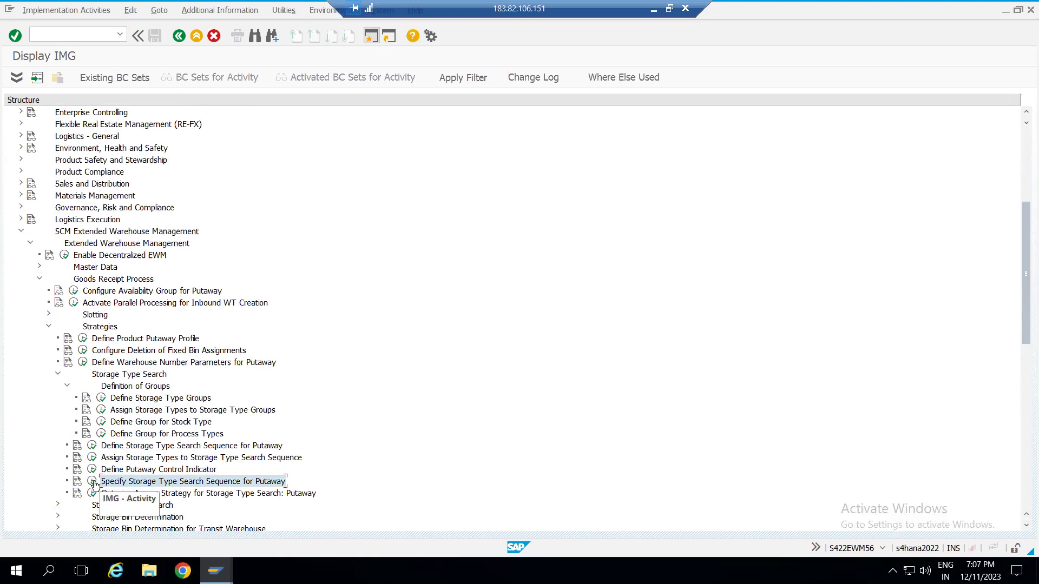
{"action": "left_click", "coordinate": [92, 481]}
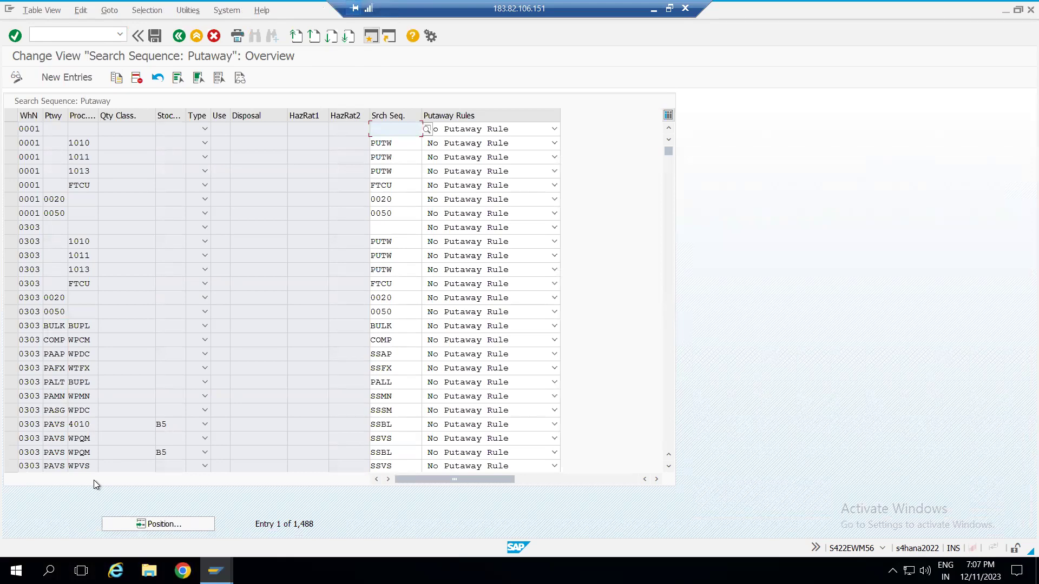
Step: Return to the warehouse task session, try creating the putaway task again, and check the log messages
{"action": "key", "text": "alt+Tab"}
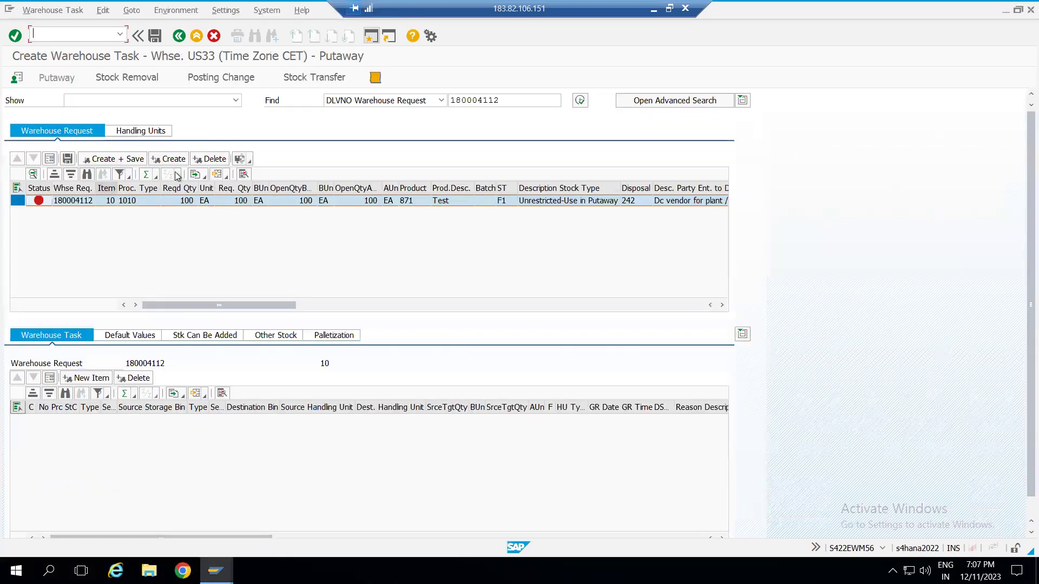
{"action": "left_click", "coordinate": [171, 159]}
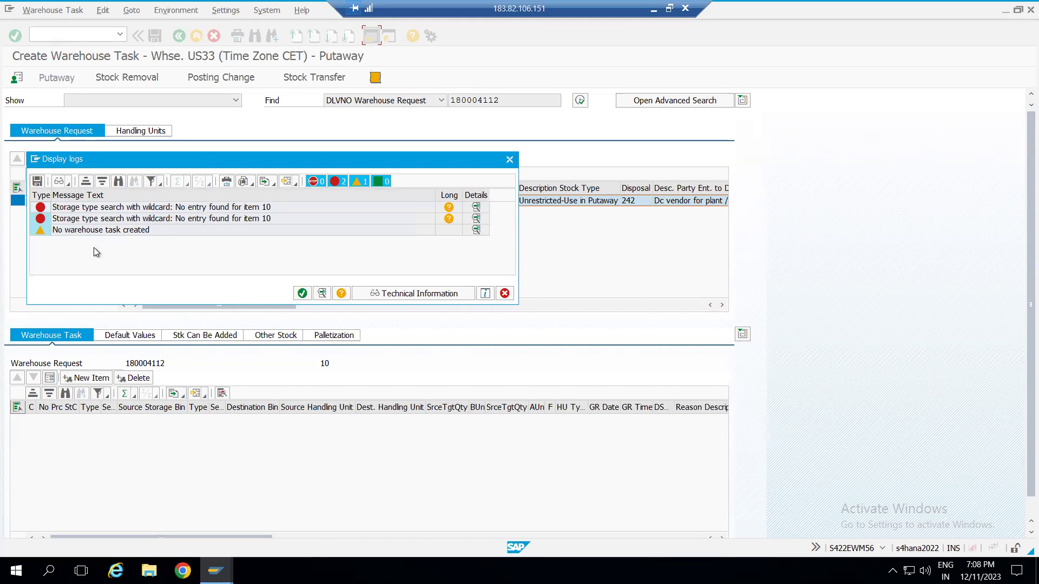
{"action": "left_click", "coordinate": [302, 294]}
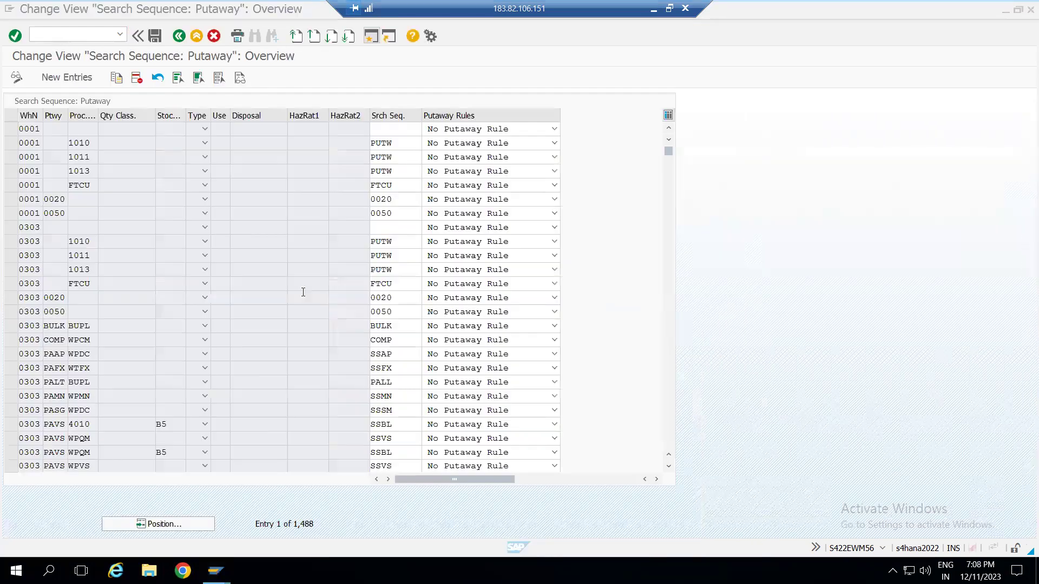
Step: Position the putaway search sequence table at warehouse number US33
{"action": "left_click", "coordinate": [148, 524]}
{"action": "type", "text": "0001"}
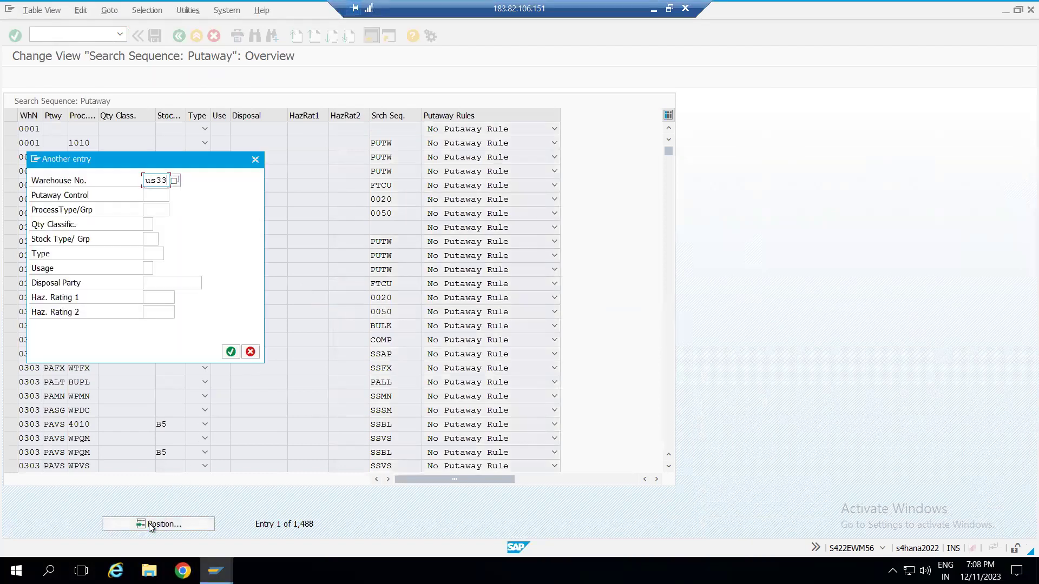
{"action": "key", "text": "Return"}
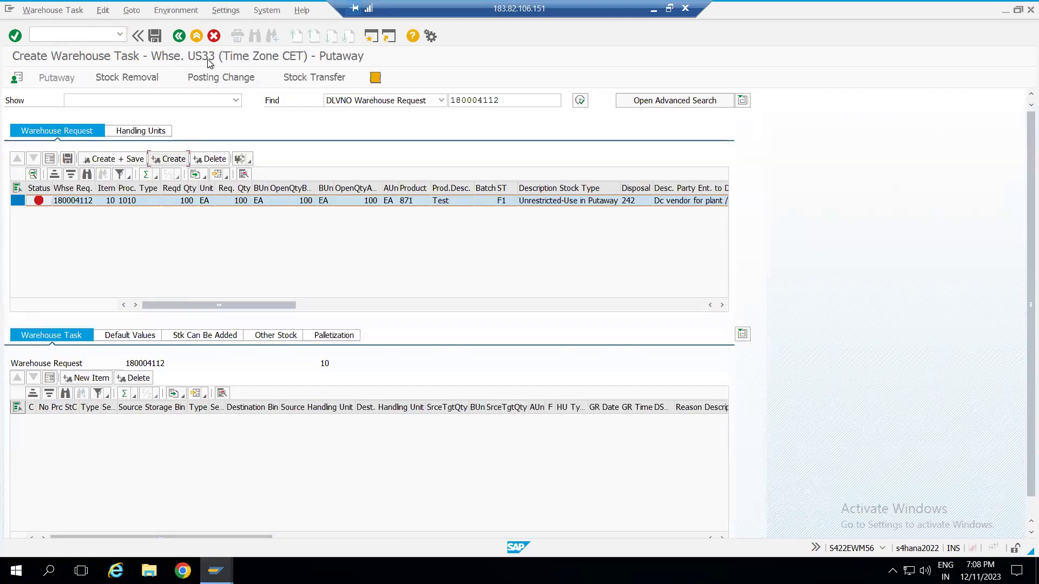
Step: Compare the US33 entries for process types 1010 and 3065 in the putaway search sequence table with the warehouse request item
{"action": "key", "text": "alt+Tab"}
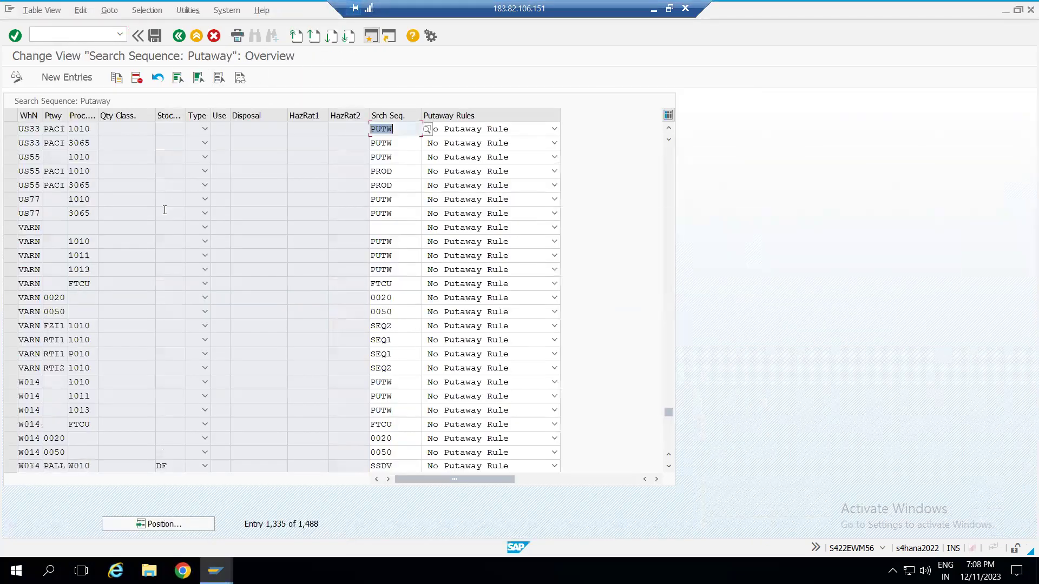
{"action": "left_click", "coordinate": [12, 143]}
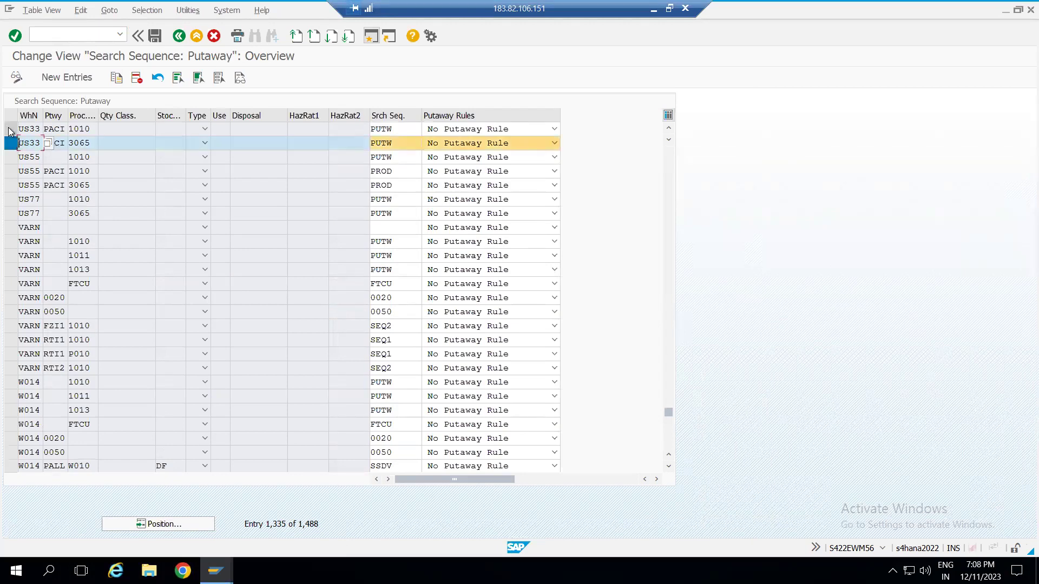
{"action": "left_click", "coordinate": [11, 129]}
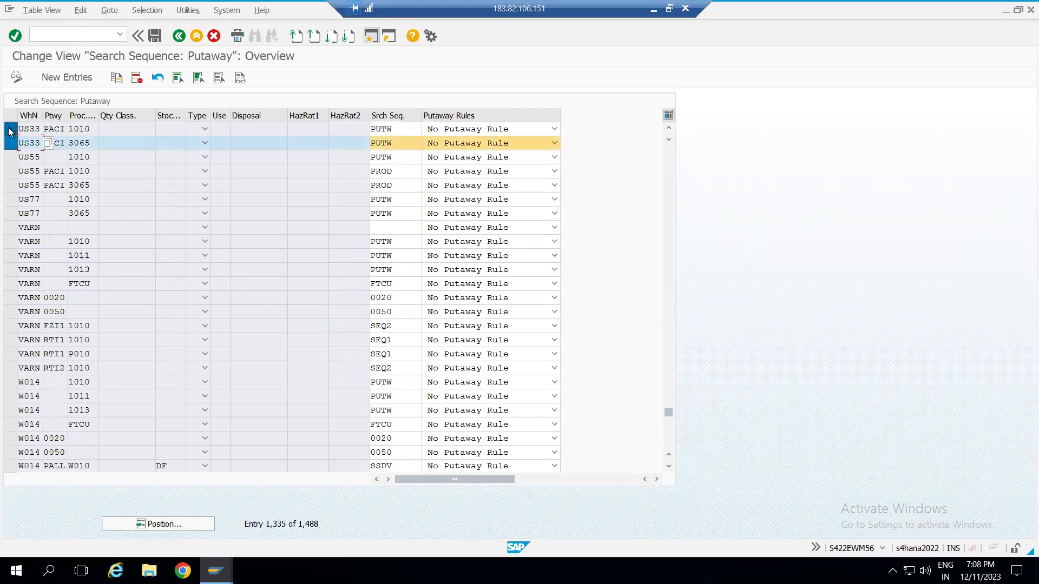
{"action": "left_click", "coordinate": [87, 143]}
{"action": "left_click", "coordinate": [80, 130]}
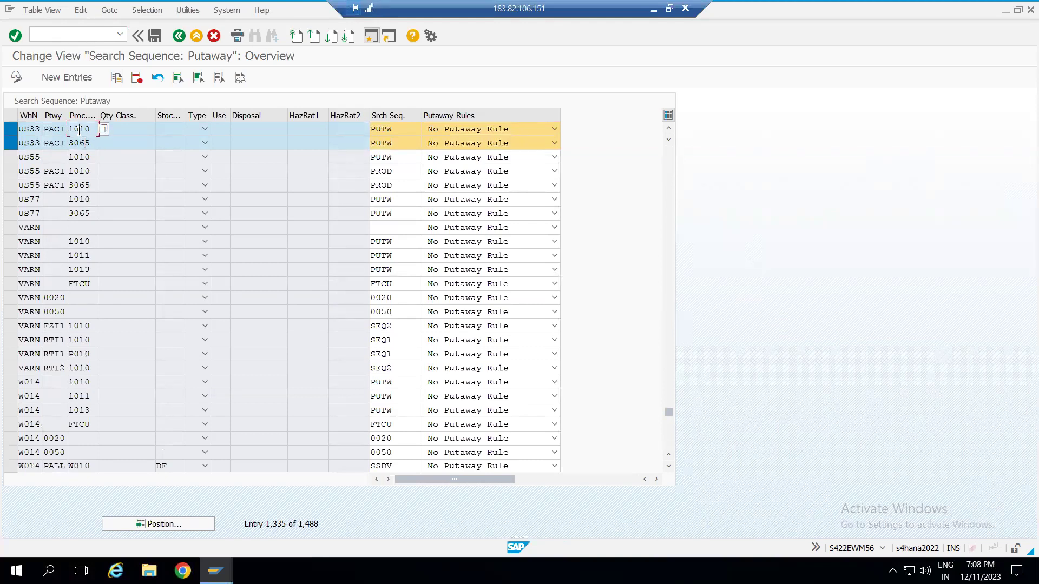
{"action": "left_click", "coordinate": [59, 131]}
{"action": "left_click", "coordinate": [81, 145]}
{"action": "left_click", "coordinate": [53, 143]}
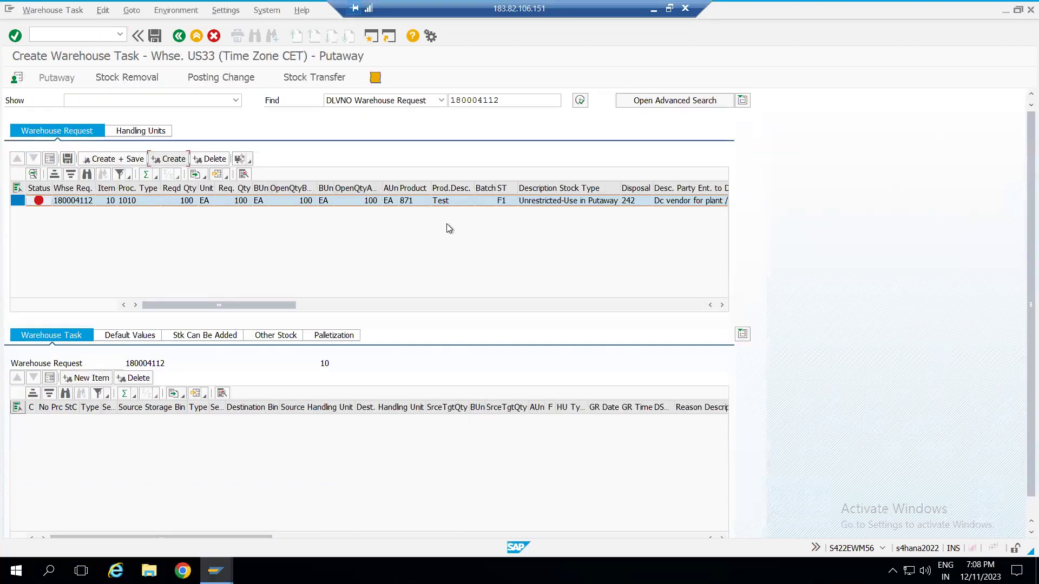
{"action": "left_click", "coordinate": [138, 200]}
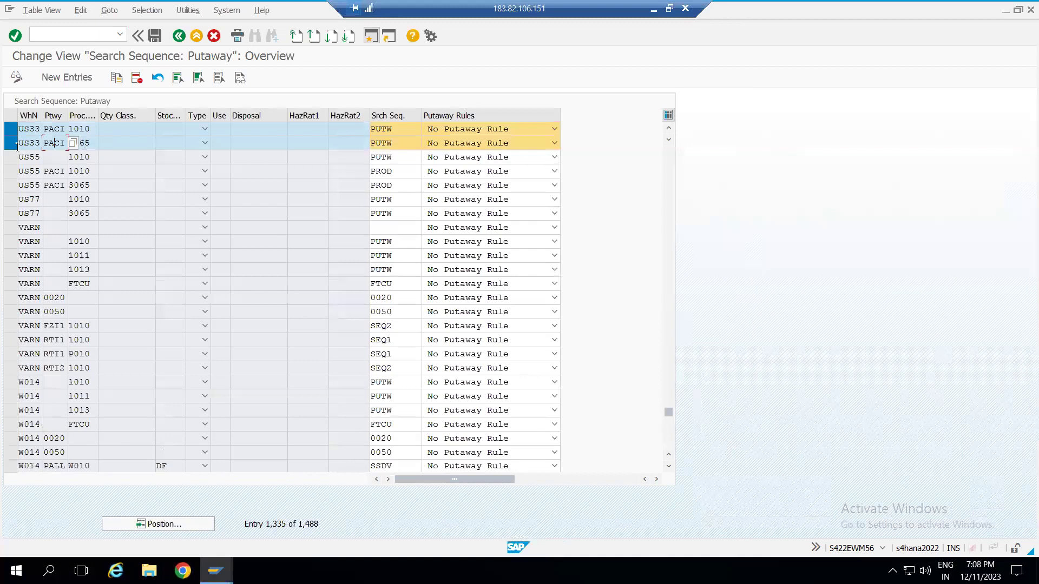
{"action": "left_click", "coordinate": [9, 144]}
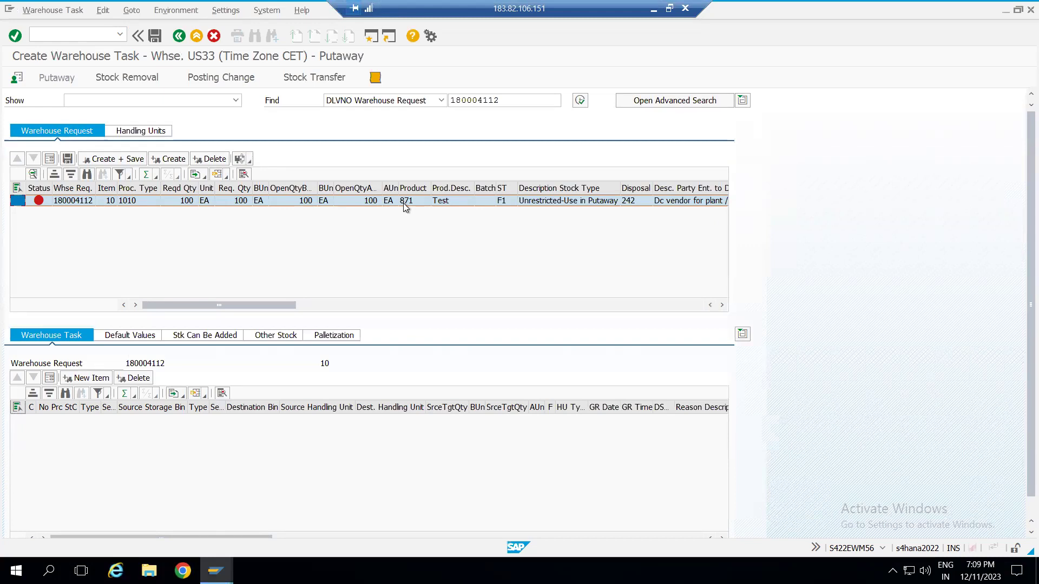
Step: Open transaction /n/scwm/mat1 in a new session and display warehouse product 871 for warehouse US33
{"action": "left_click", "coordinate": [372, 35]}
{"action": "type", "text": "/n"}
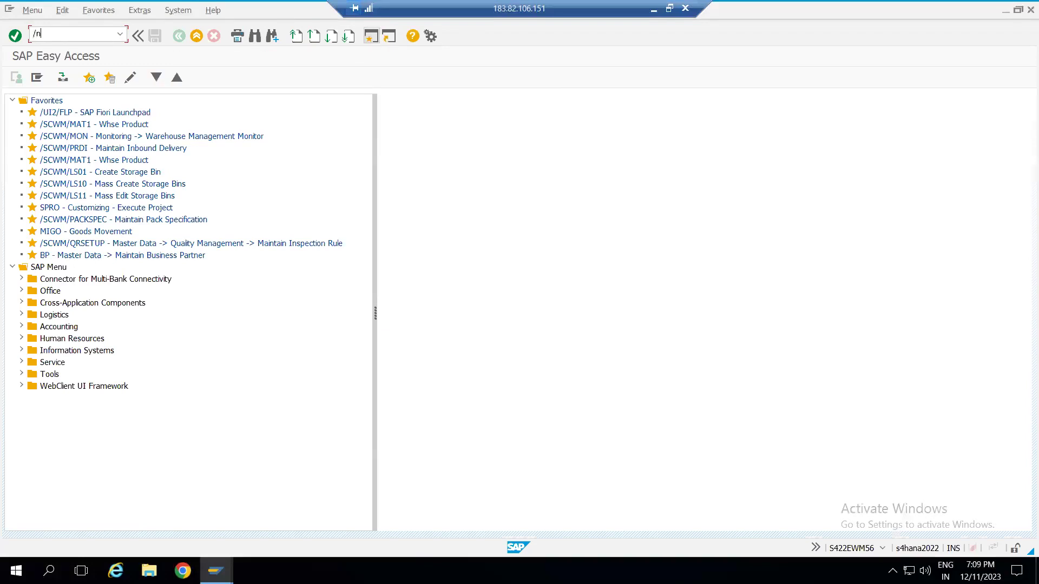
{"action": "type", "text": "/scwm/mat1"}
{"action": "key", "text": "Return"}
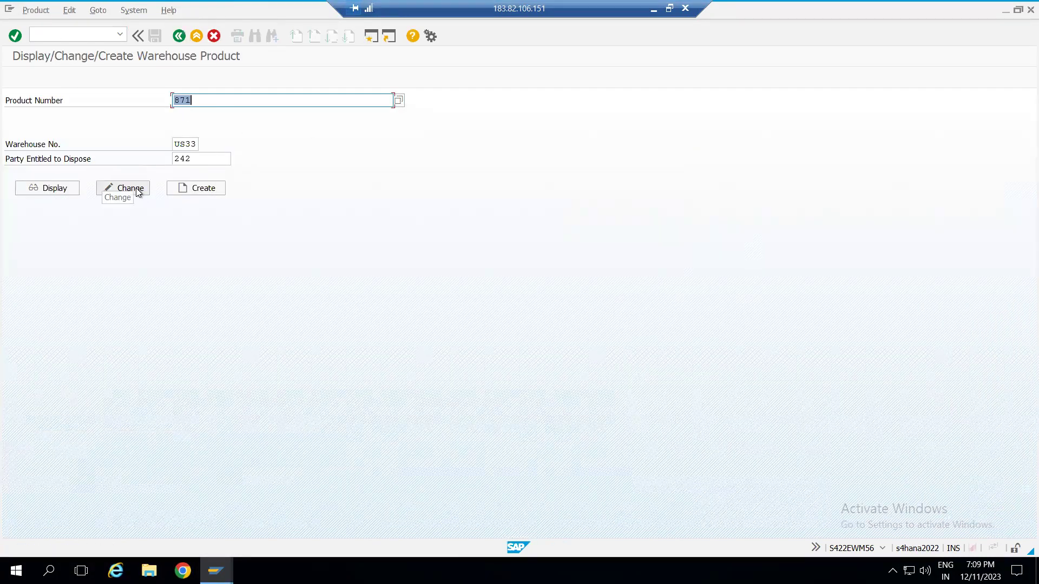
{"action": "left_click", "coordinate": [56, 188]}
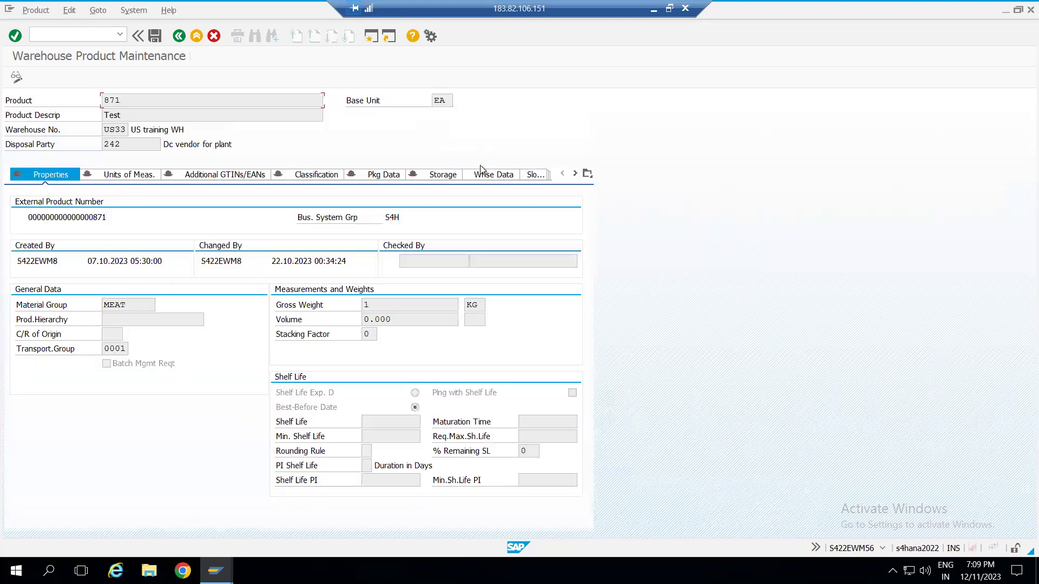
Step: Check the Putaway Control field in the product's warehouse data
{"action": "left_click", "coordinate": [485, 176]}
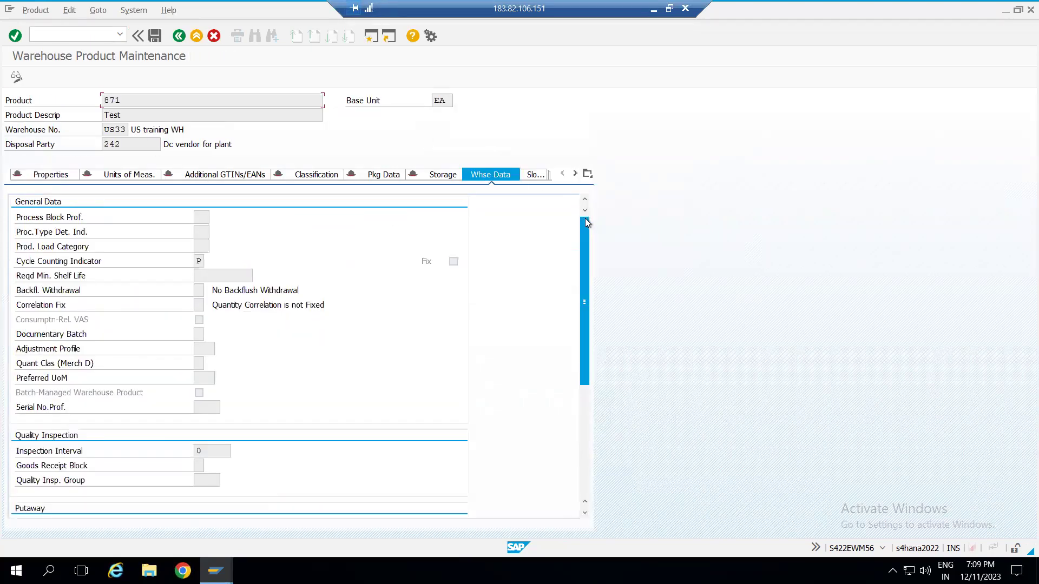
{"action": "scroll", "coordinate": [586, 260], "scroll_direction": "down", "scroll_amount": 2}
{"action": "scroll", "coordinate": [585, 296], "scroll_direction": "down", "scroll_amount": 1}
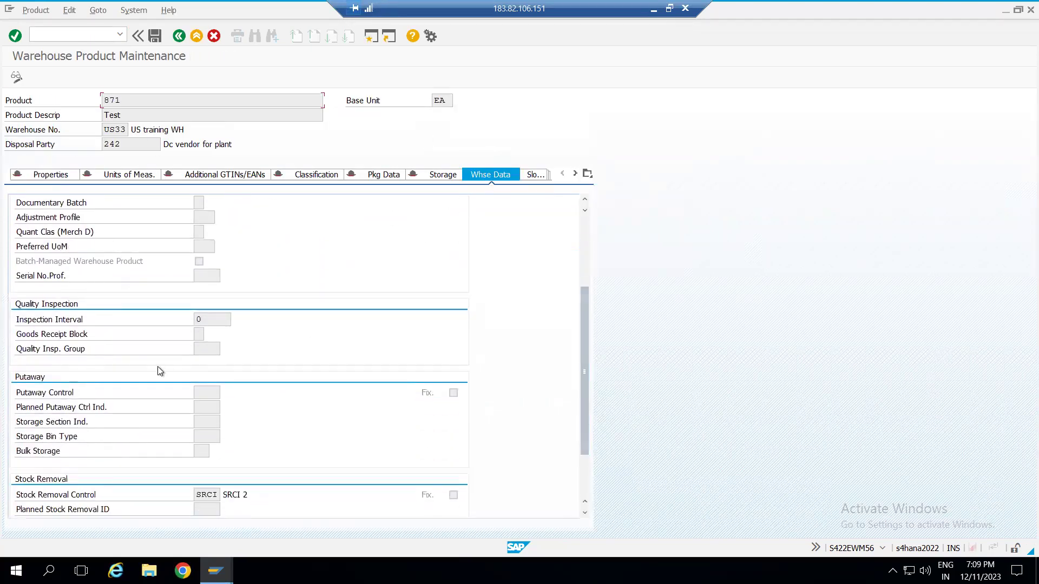
{"action": "left_click", "coordinate": [204, 395]}
Step: Check the putaway control indicator of the US33 entry for process type 1010 in the search sequence table, and return to the product master
{"action": "key", "text": "alt+Tab"}
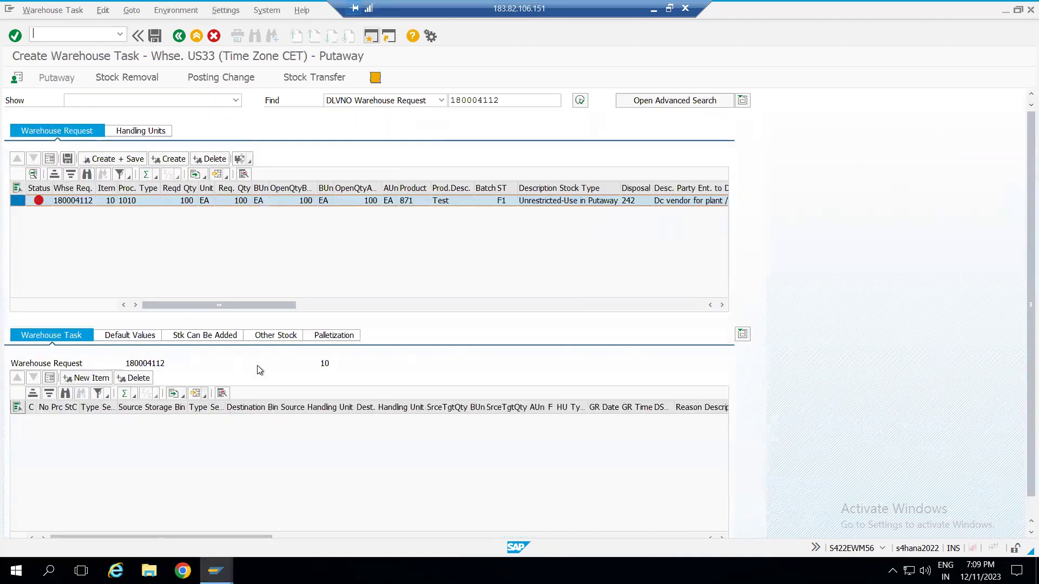
{"action": "key", "text": "alt+Tab"}
{"action": "key", "text": "alt+Tab"}
{"action": "key", "text": "Tab"}
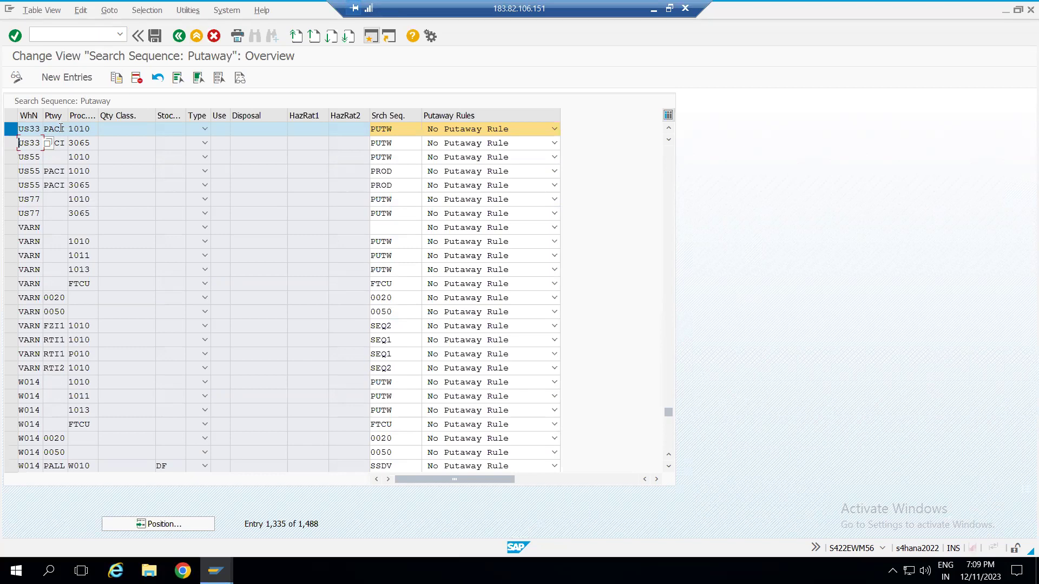
{"action": "left_click", "coordinate": [61, 128]}
{"action": "key", "text": "F3"}
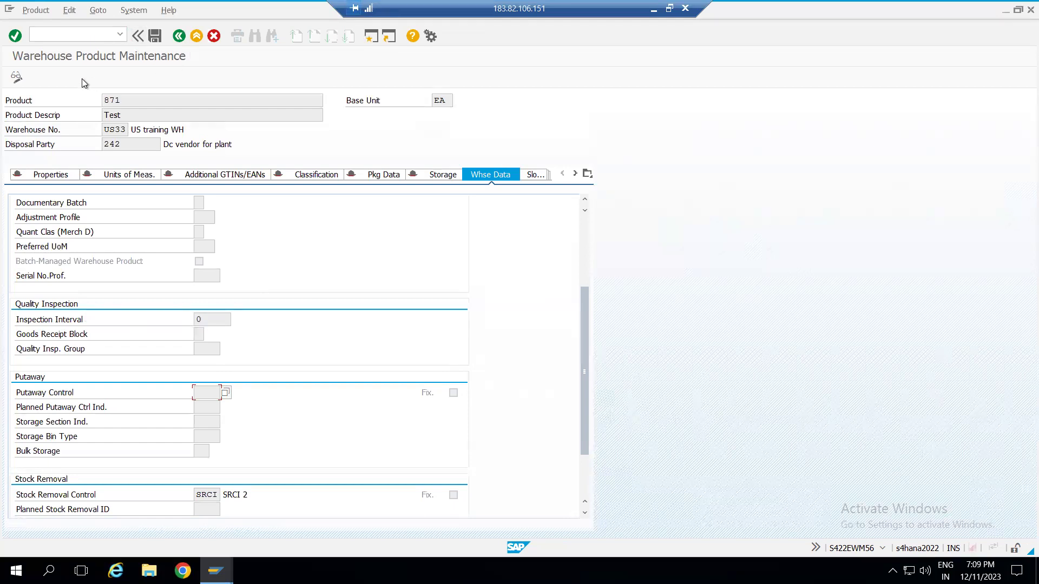
Step: Switch product 871 to change mode, set its Putaway Control to PACI in the warehouse data, and save the product
{"action": "left_click", "coordinate": [16, 78]}
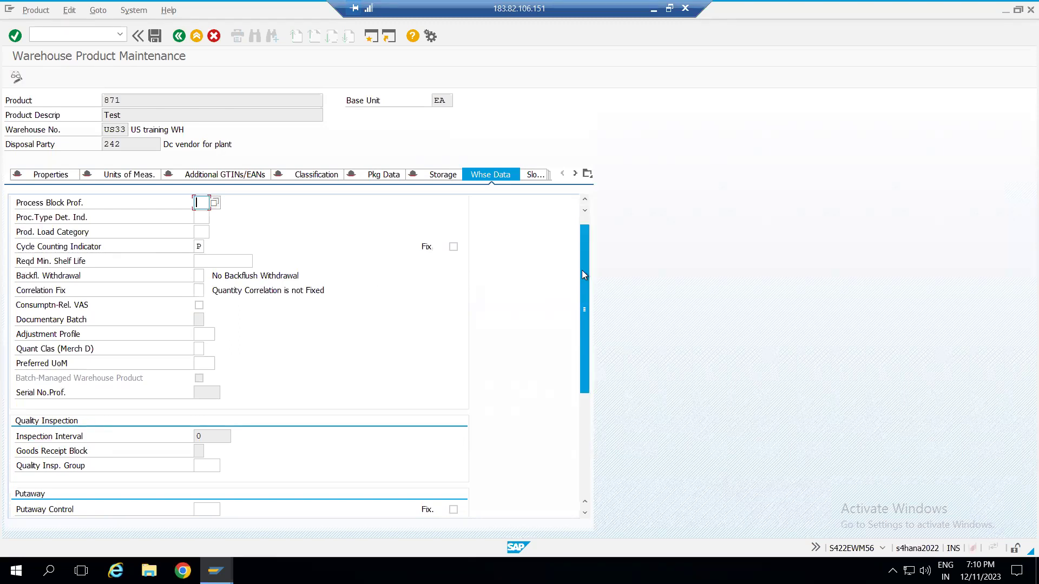
{"action": "left_click_drag", "start_coordinate": [582, 270], "coordinate": [577, 346]}
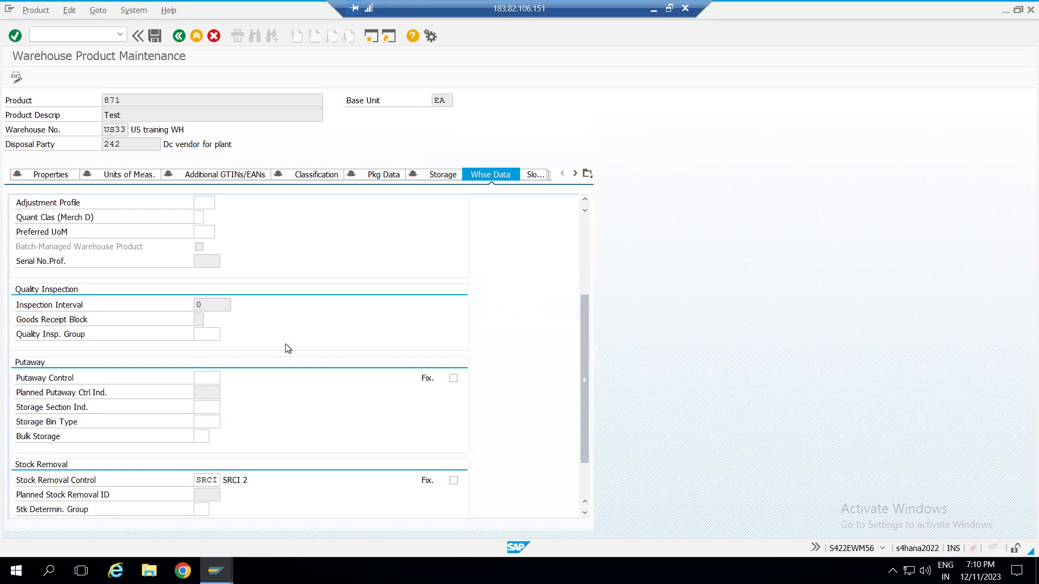
{"action": "left_click", "coordinate": [207, 373]}
{"action": "key", "text": "F4"}
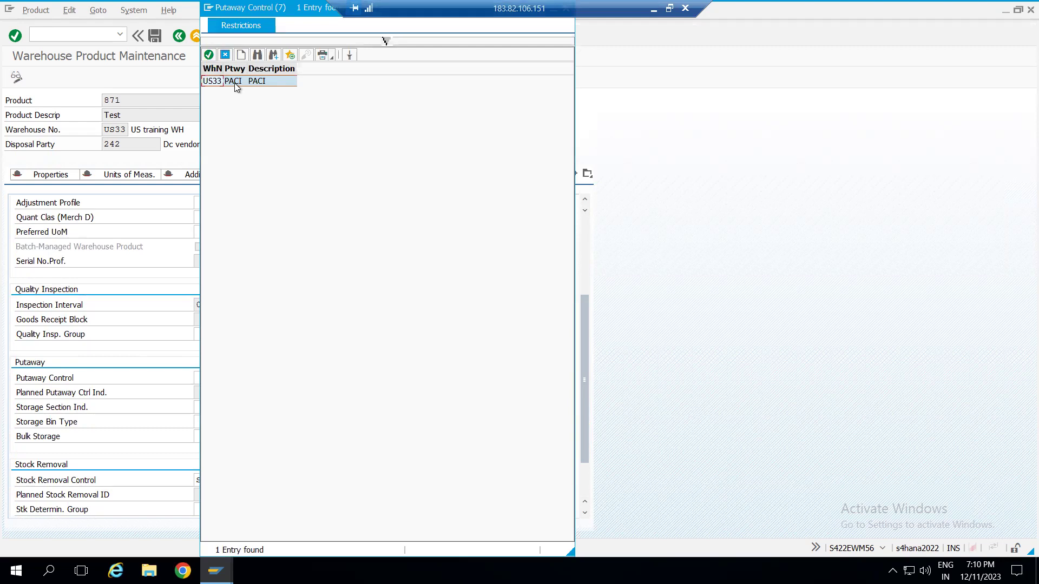
{"action": "double_click", "coordinate": [236, 82]}
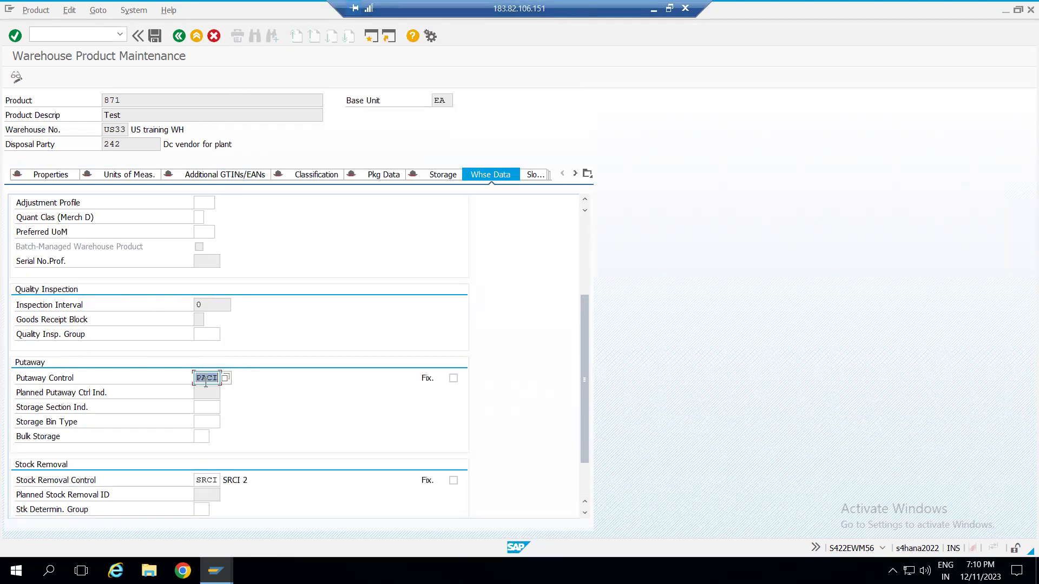
{"action": "left_click", "coordinate": [155, 36]}
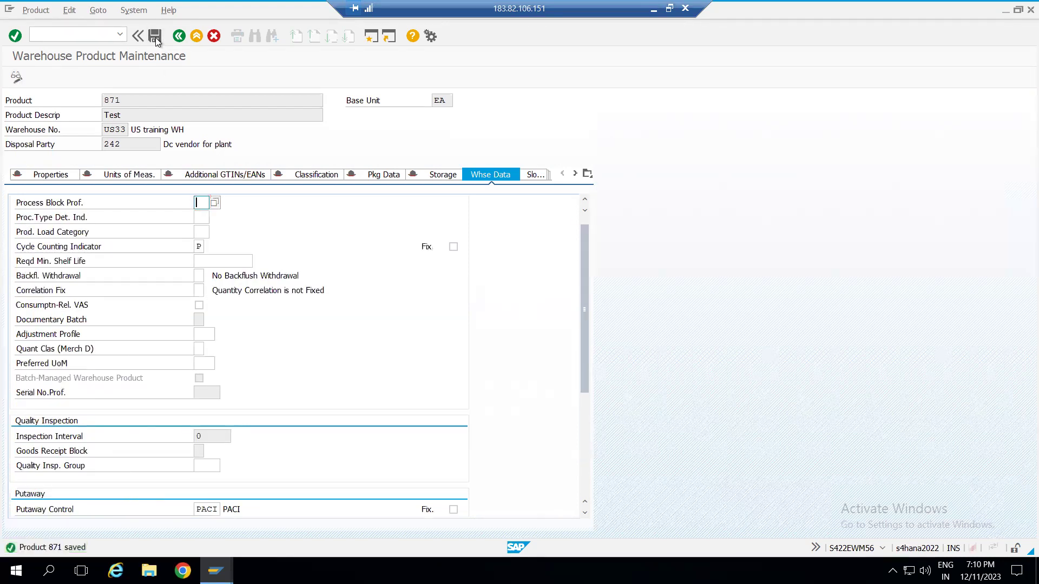
Step: Leave the failed warehouse task creation and reopen it as a follow-on function of the inbound delivery
{"action": "key", "text": "alt+Tab"}
{"action": "key", "text": "alt+Tab"}
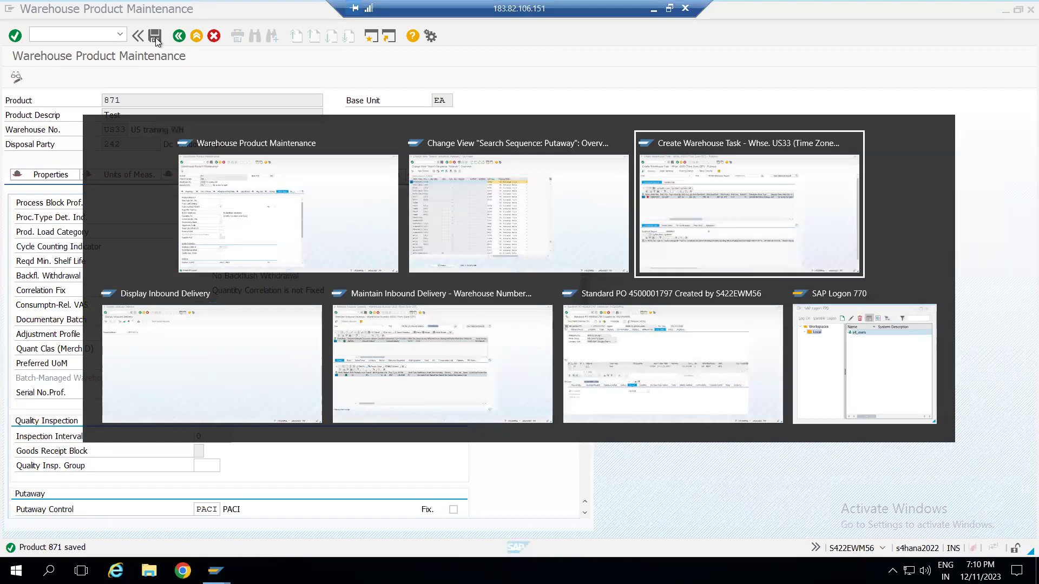
{"action": "left_click", "coordinate": [179, 36]}
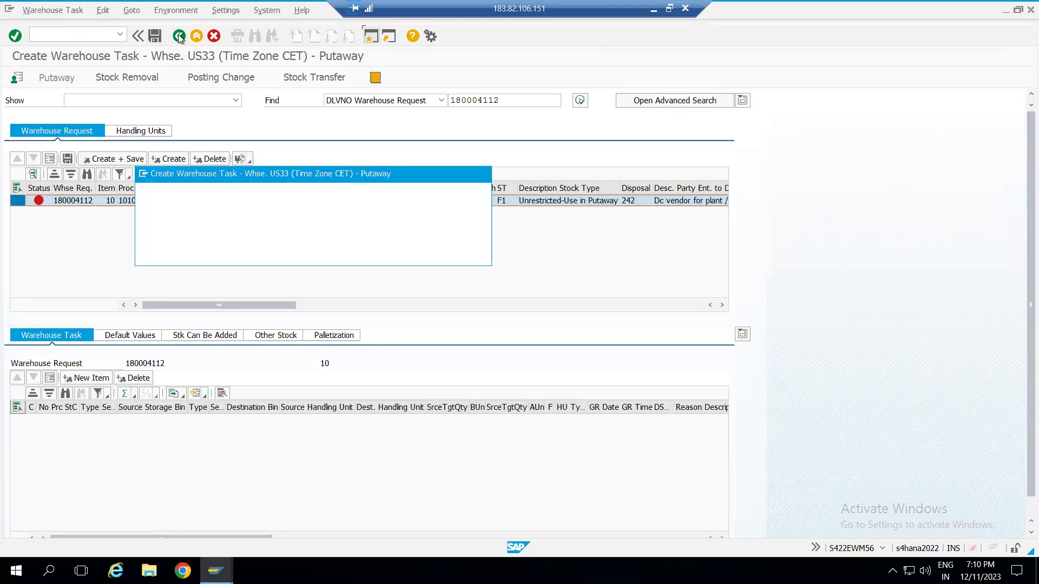
{"action": "left_click", "coordinate": [303, 255]}
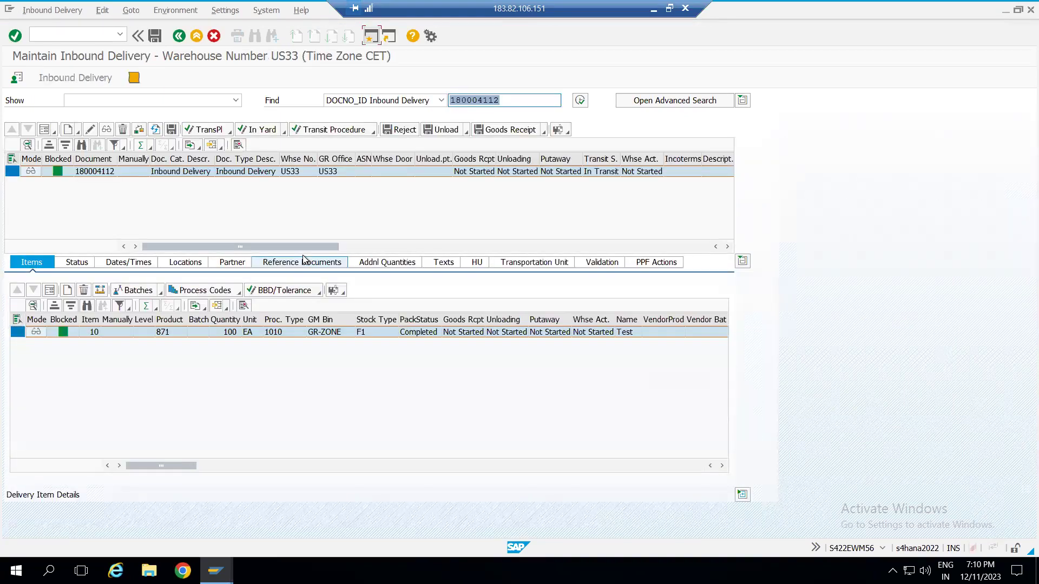
{"action": "left_click", "coordinate": [61, 12]}
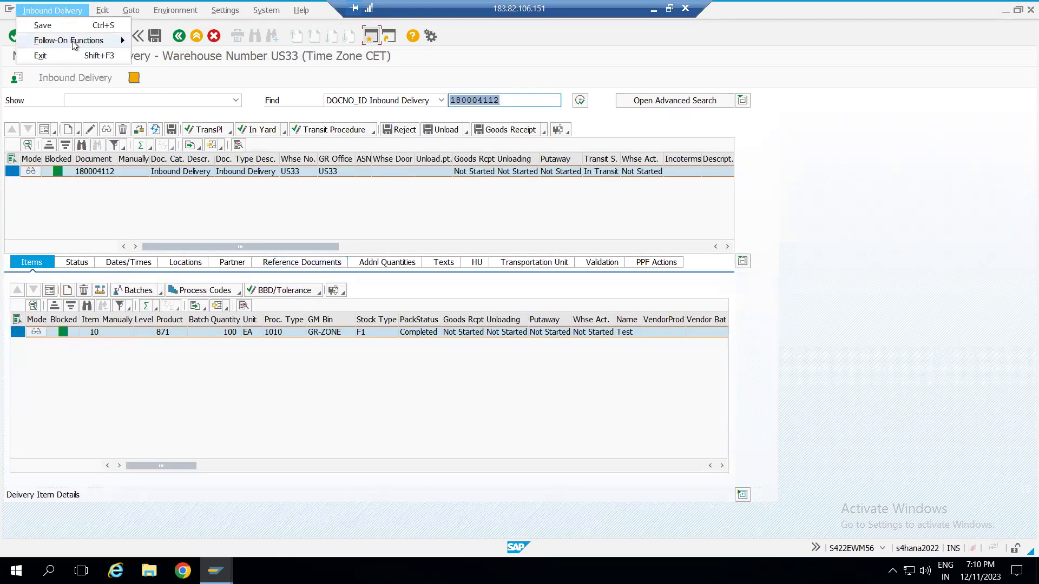
{"action": "mouse_move", "coordinate": [81, 42]}
{"action": "left_click", "coordinate": [143, 41]}
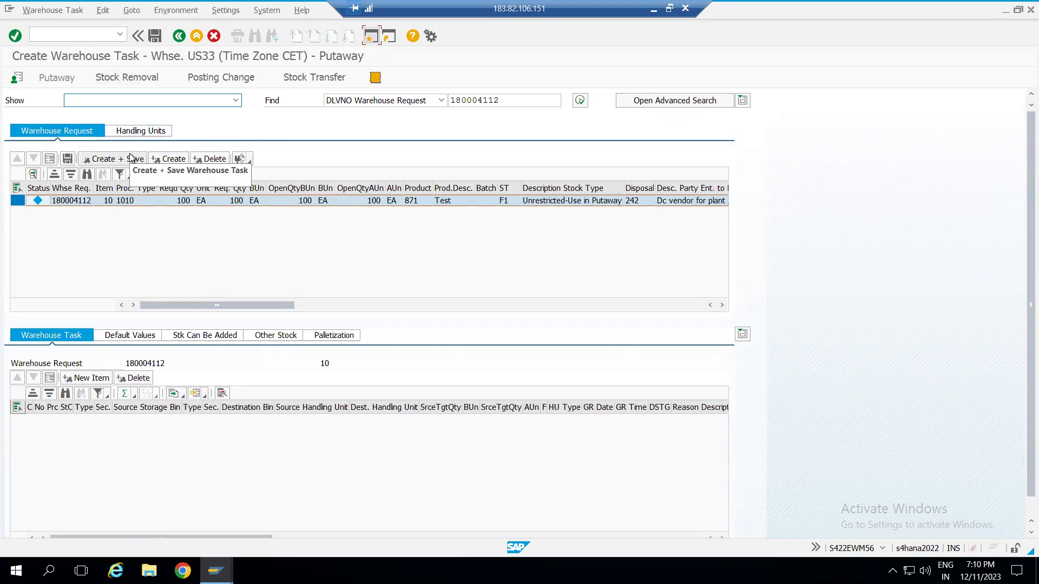
Step: Create and save the putaway warehouse task for item 10 of the warehouse request, and open its confirmation
{"action": "left_click", "coordinate": [169, 159]}
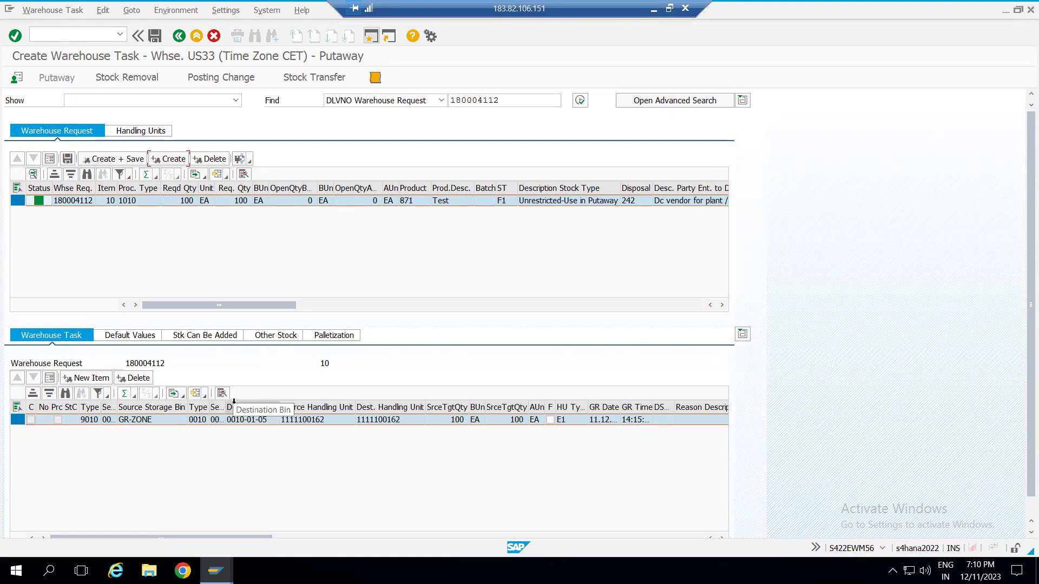
{"action": "left_click", "coordinate": [130, 158]}
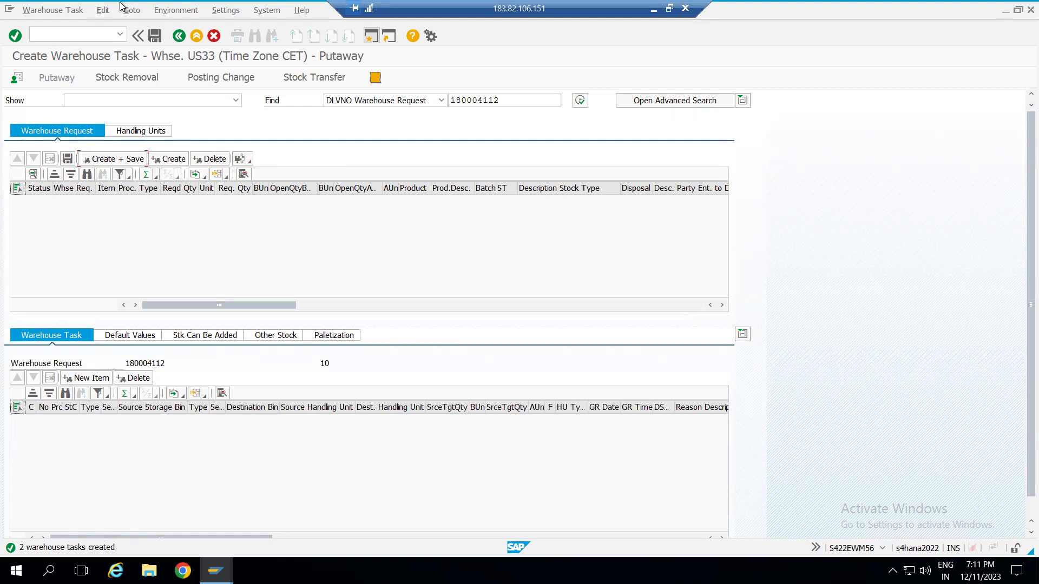
{"action": "left_click", "coordinate": [53, 9]}
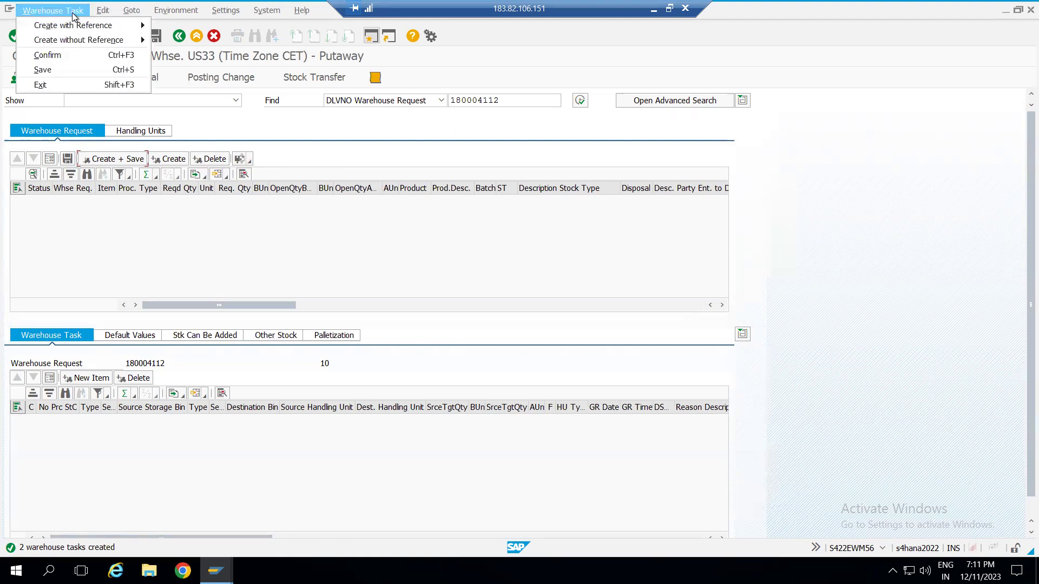
{"action": "left_click", "coordinate": [66, 54]}
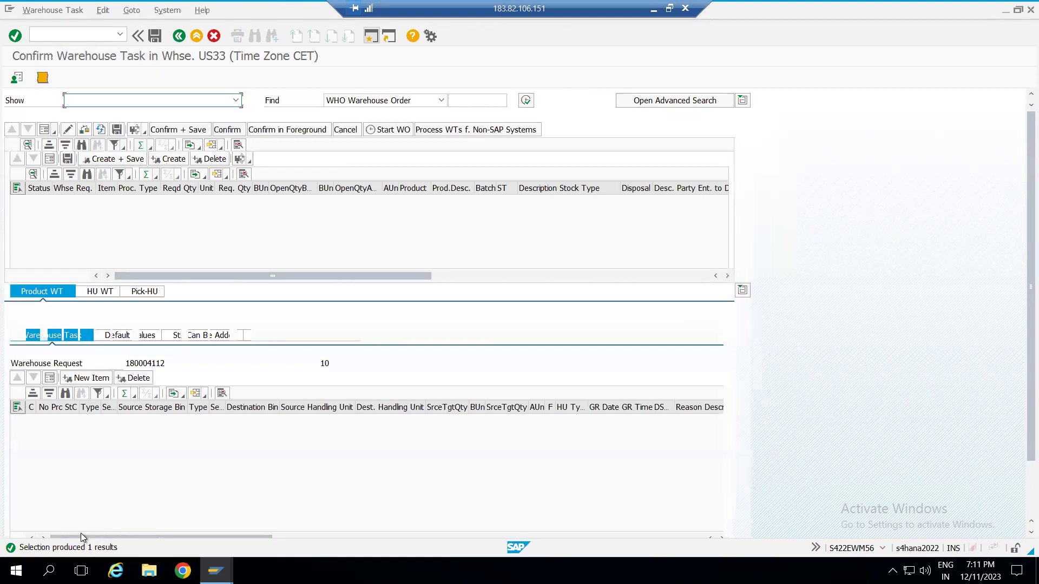
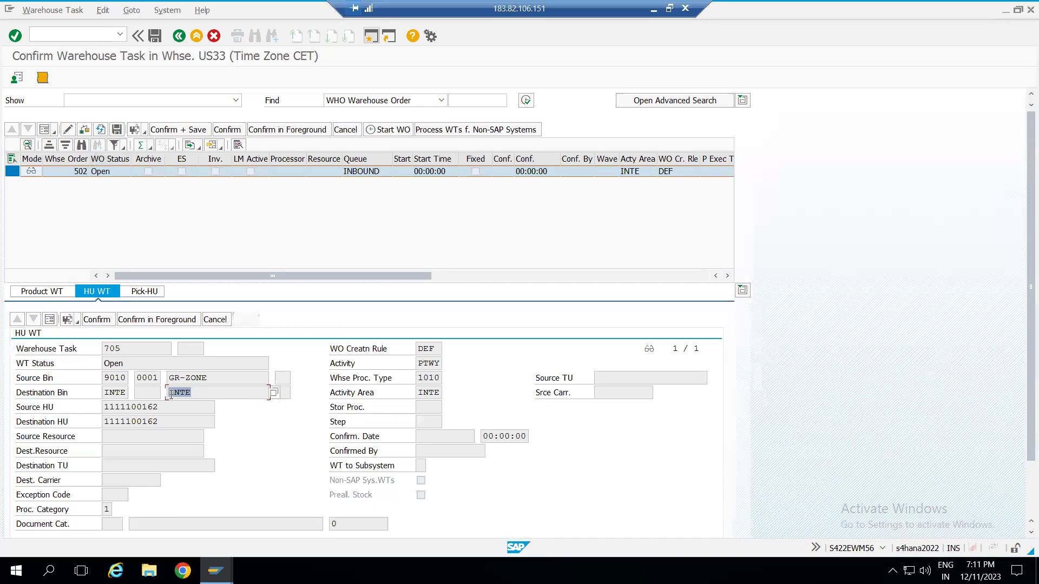
Step: Open transaction /n/scwm/ls03 in a new session and display the activity areas of storage bin INTE in warehouse US33
{"action": "left_click", "coordinate": [371, 37]}
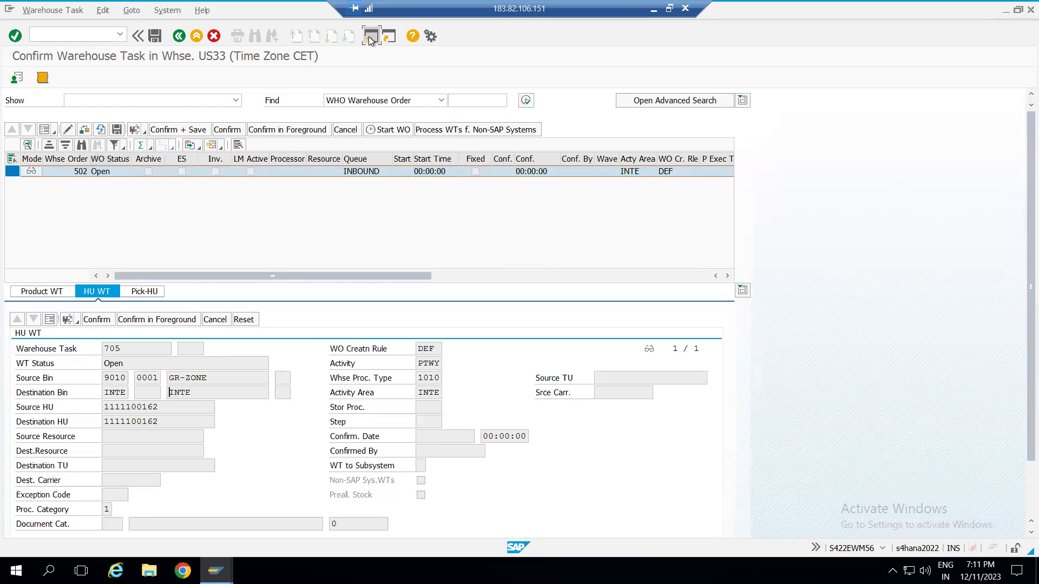
{"action": "type", "text": "/n/sd"}
{"action": "type", "text": "wm/b"}
{"action": "key", "text": "BackSpace"}
{"action": "type", "text": "ls03"}
{"action": "key", "text": "Return"}
{"action": "type", "text": "INTE"}
{"action": "key", "text": "Return"}
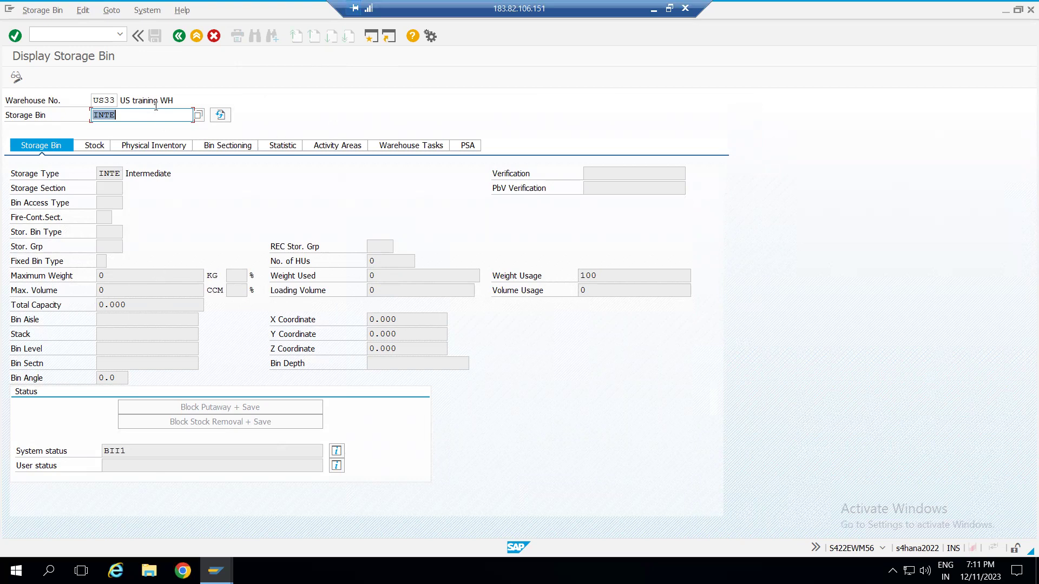
{"action": "left_click", "coordinate": [327, 146]}
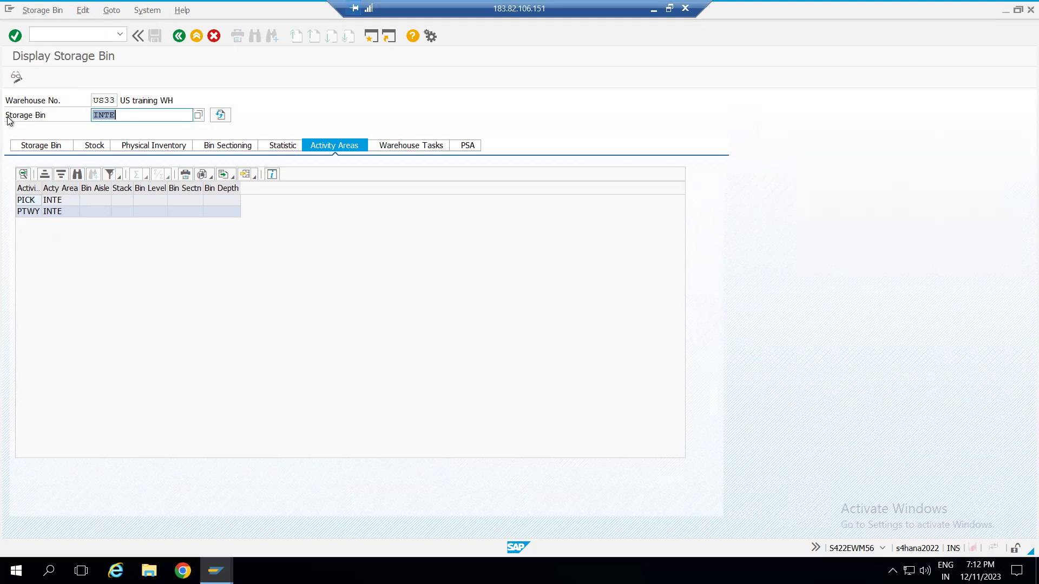
Step: Return to the warehouse task confirmation and switch to the session with the putaway search sequence table
{"action": "key", "text": "alt+Tab"}
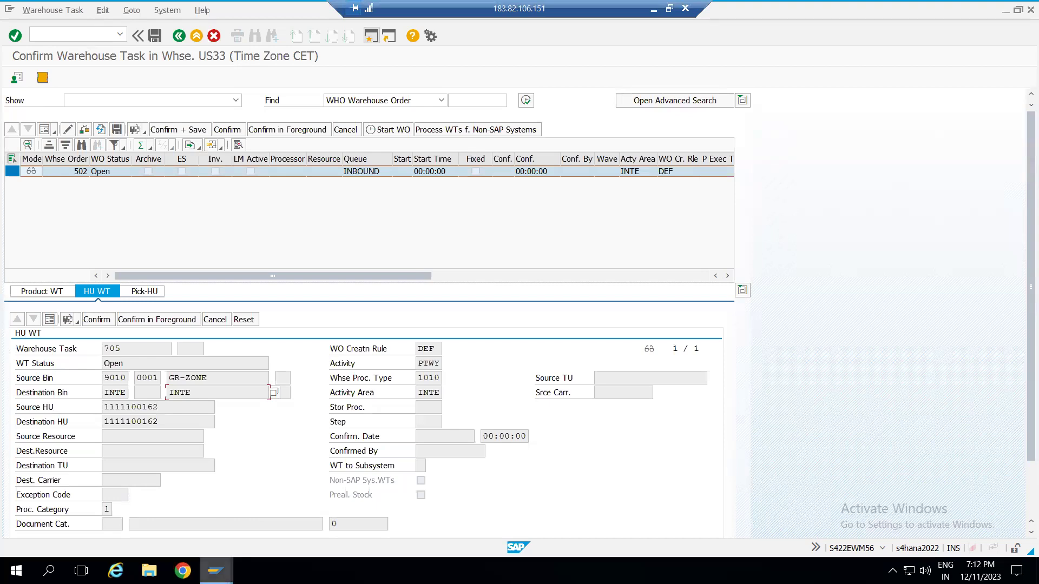
{"action": "mouse_move", "coordinate": [215, 571]}
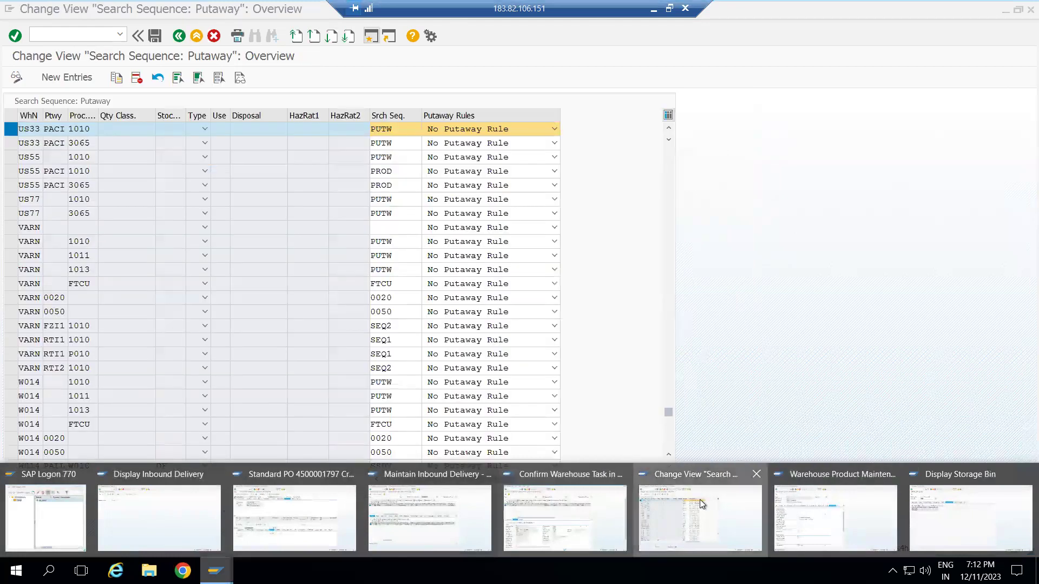
{"action": "left_click", "coordinate": [699, 499]}
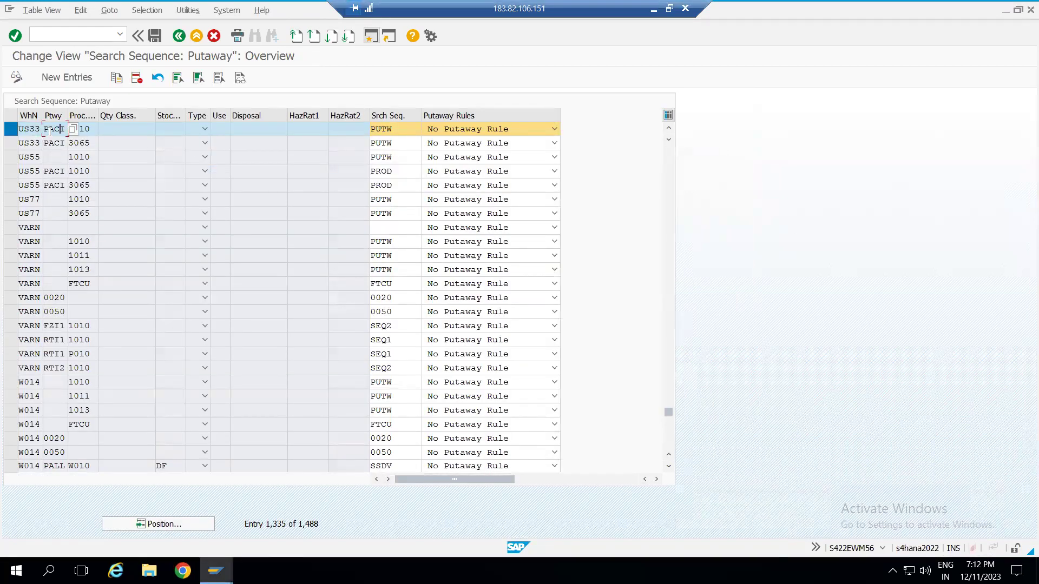